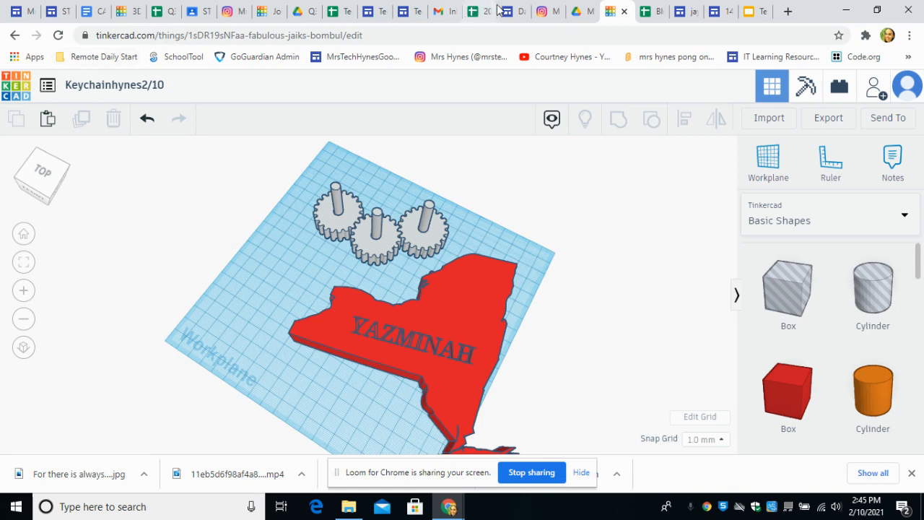
- Open the Tinkercad dashboard in a new browser tab
left_click(787, 11)
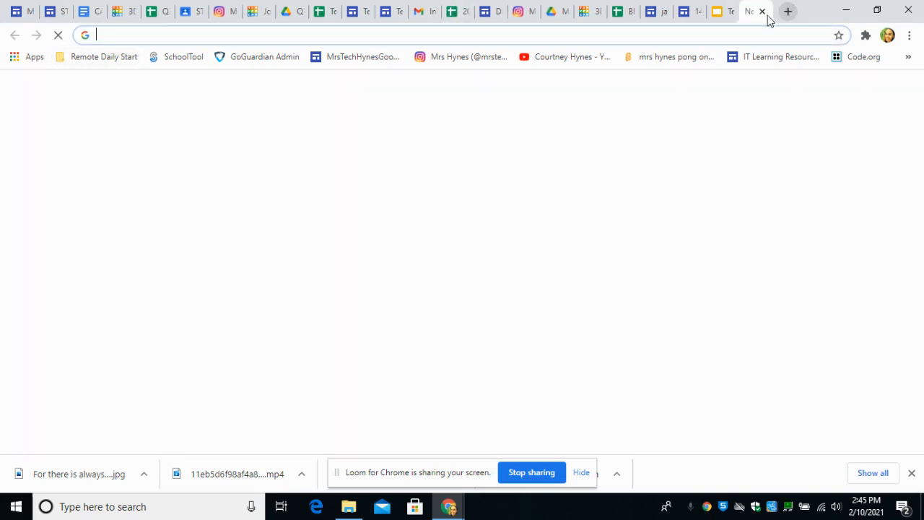
type("tin")
key("Return")
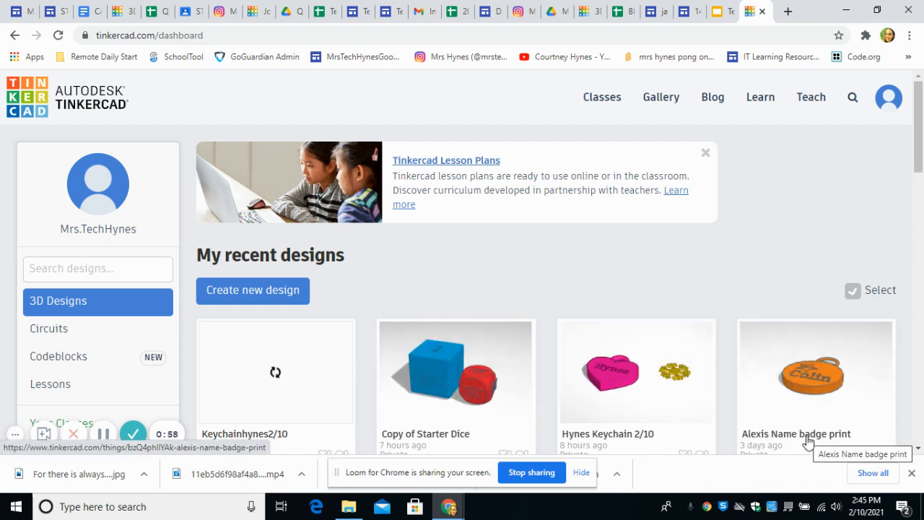
- Find the red rectangular keychain with heart among the recent designs and open it for editing
mouse_move(807, 442)
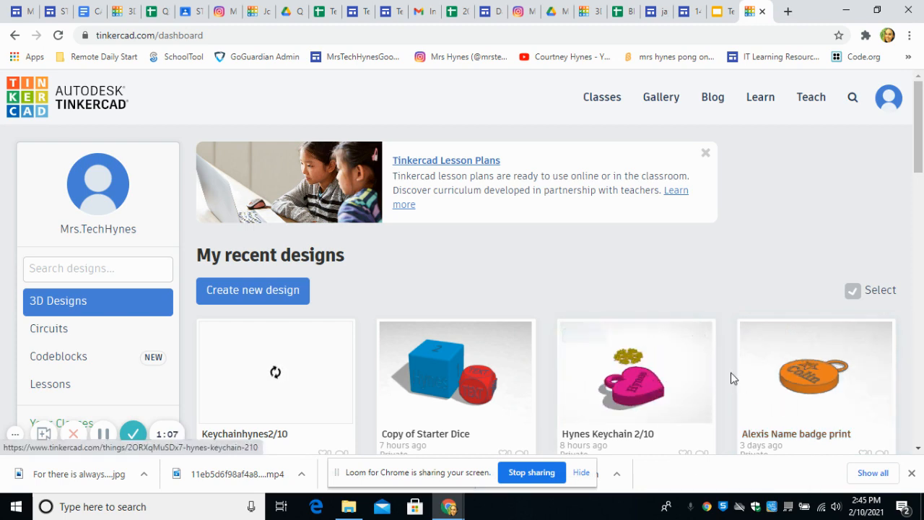
scroll(731, 375, "down", 4)
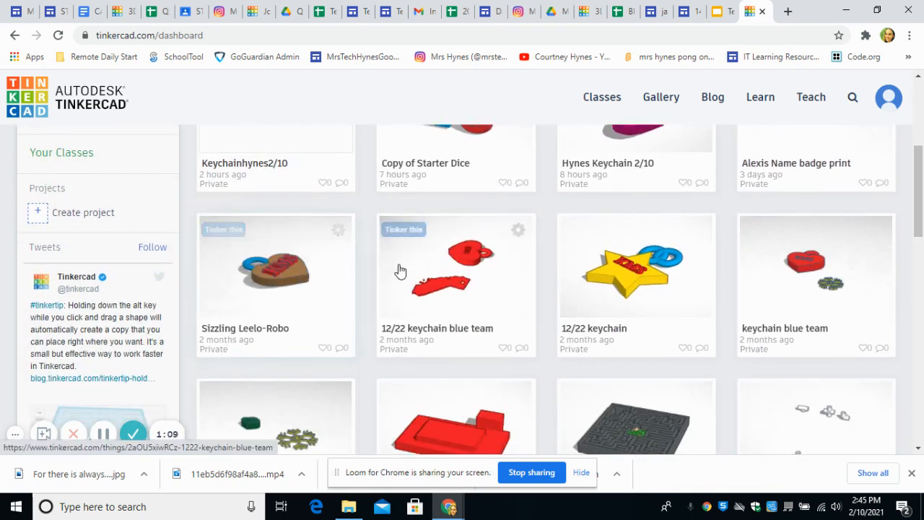
scroll(439, 359, "down", 5)
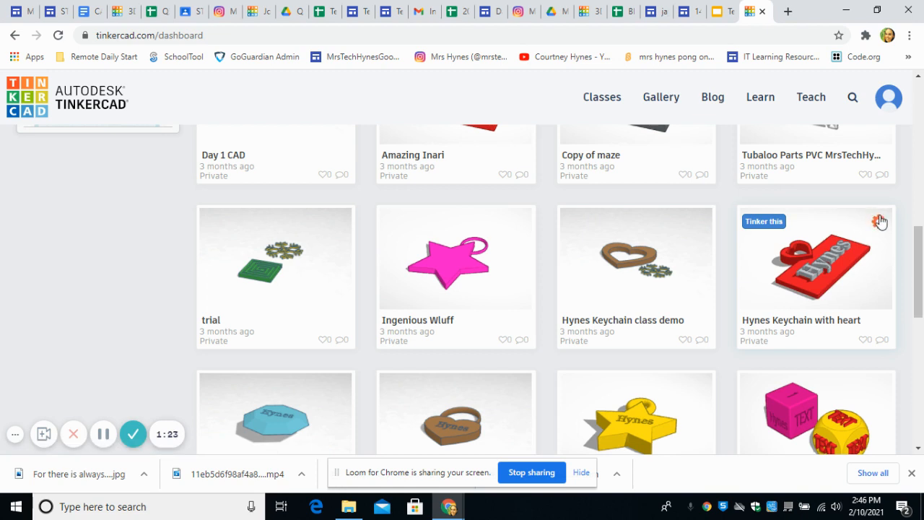
left_click(877, 223)
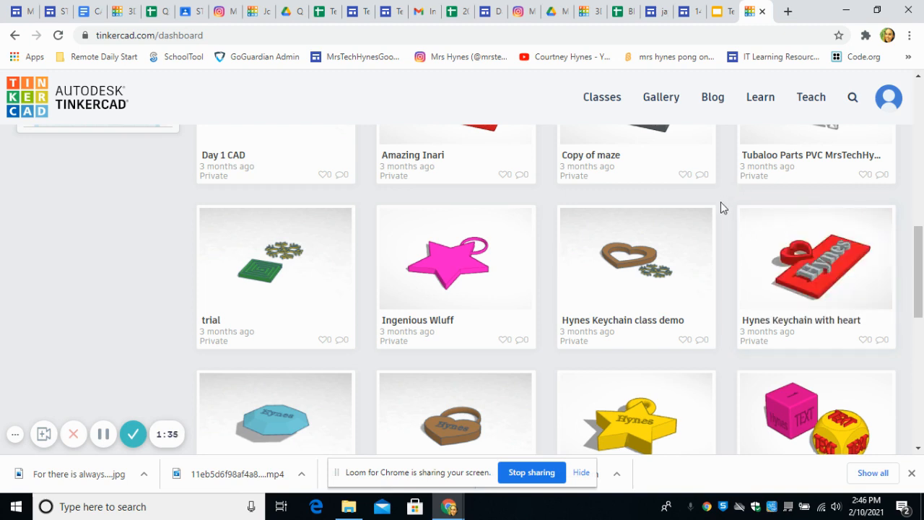
left_click(835, 270)
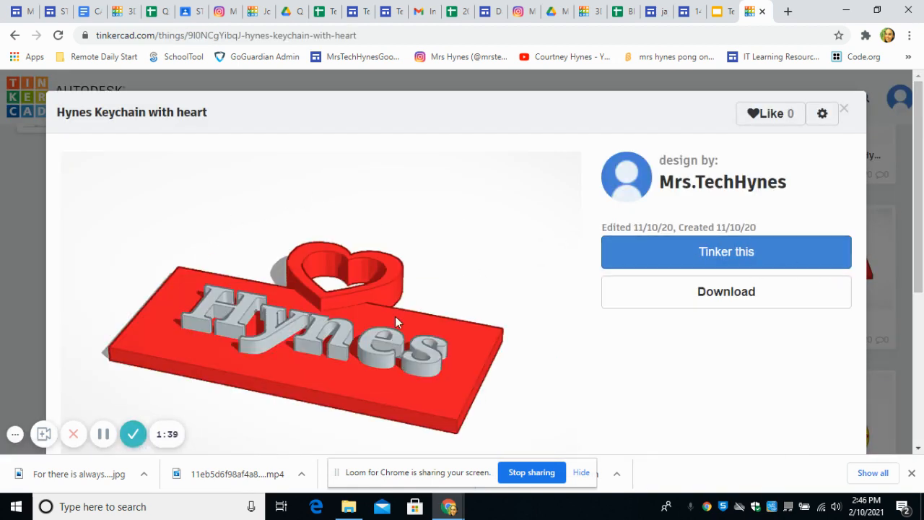
left_click(742, 251)
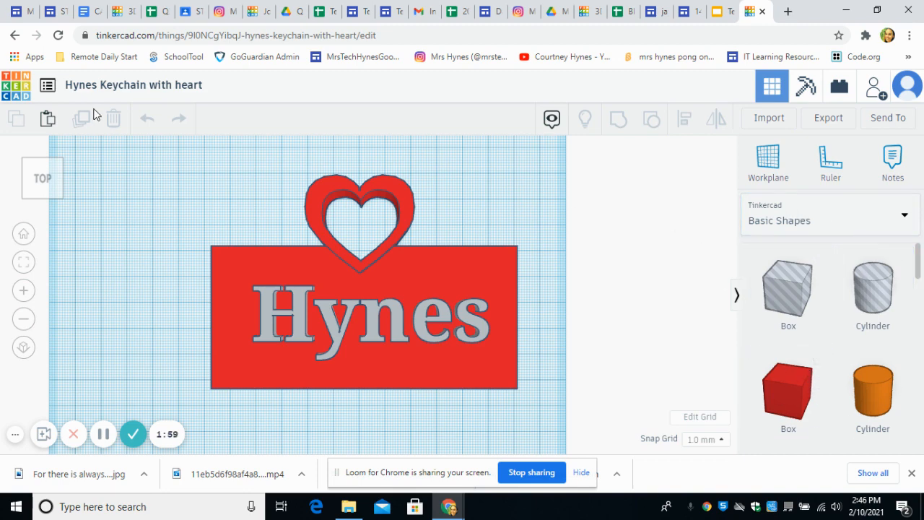
- Try scaling the whole keychain down to 52 by 34 mm and undo the resize
right_click_drag(502, 214, 548, 358)
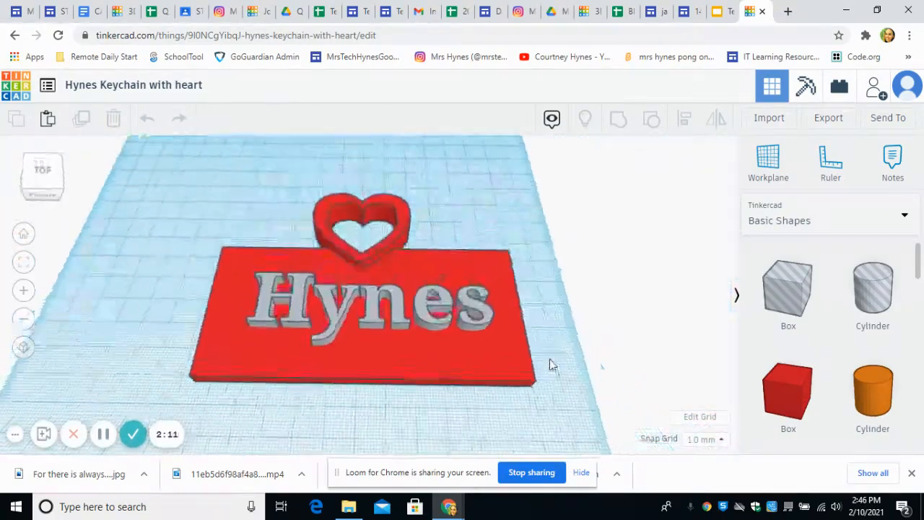
scroll(479, 304, "up", 3)
scroll(479, 304, "down", 3)
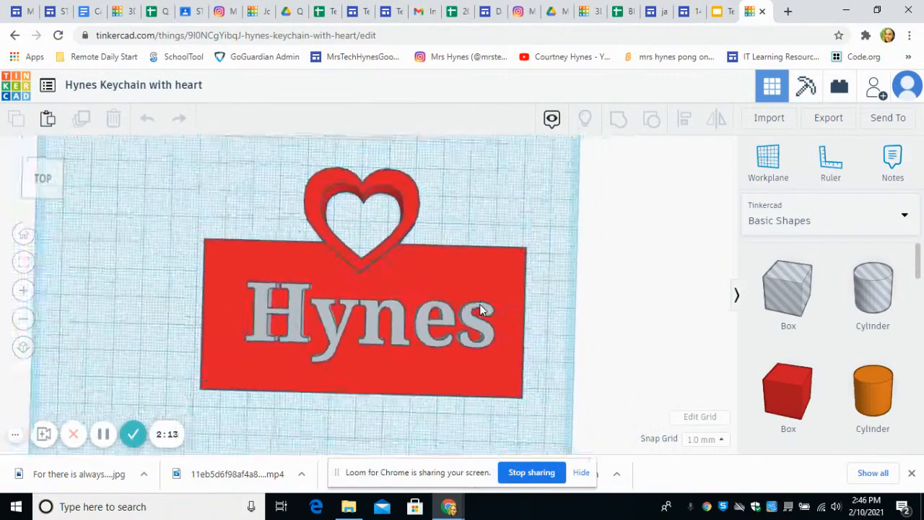
left_click_drag(217, 190, 532, 411)
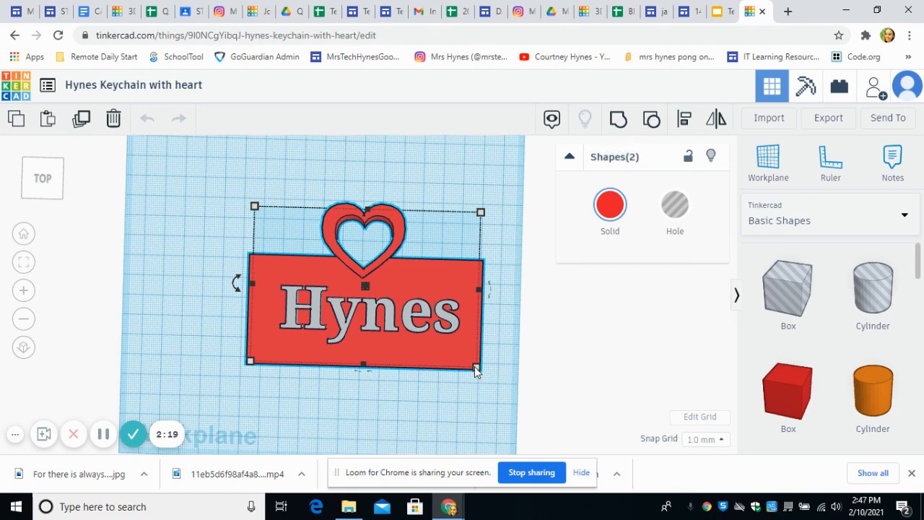
left_click_drag(476, 369, 356, 280)
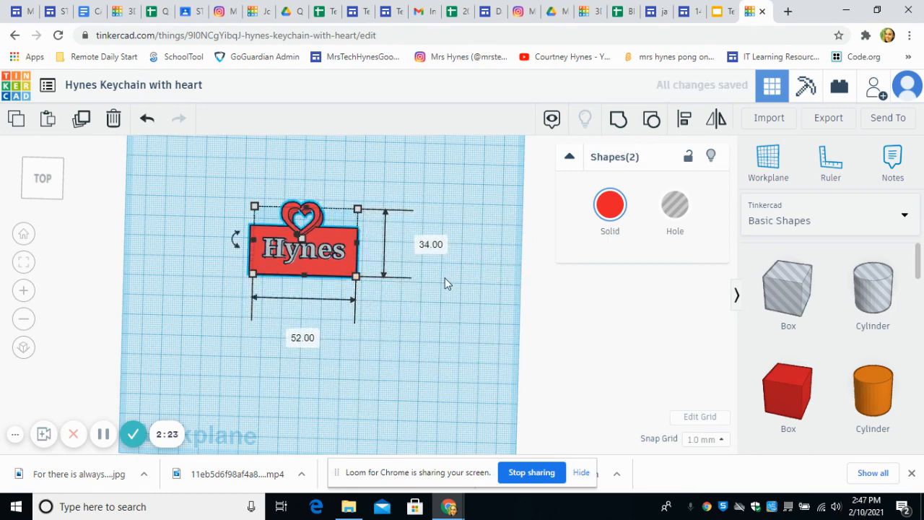
left_click(166, 151)
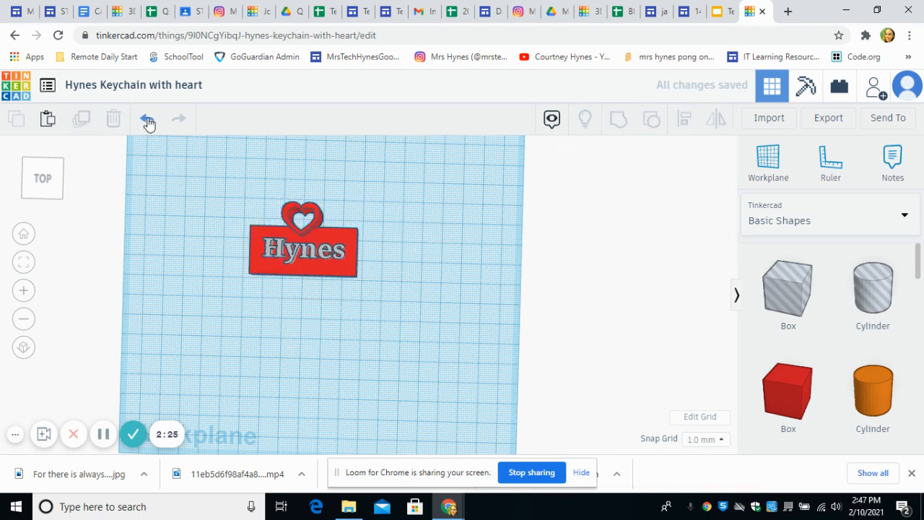
left_click(147, 121)
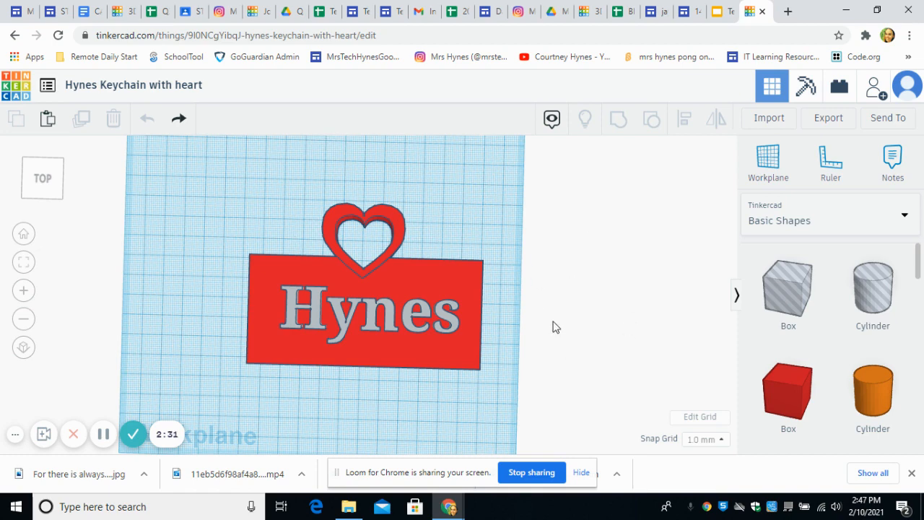
- Tilt the view so the keychain is seen from the front and above, and open the list of Google apps in a new tab
mouse_move(554, 327)
right_mouse_down()
mouse_move(550, 270)
mouse_move(558, 316)
right_mouse_up()
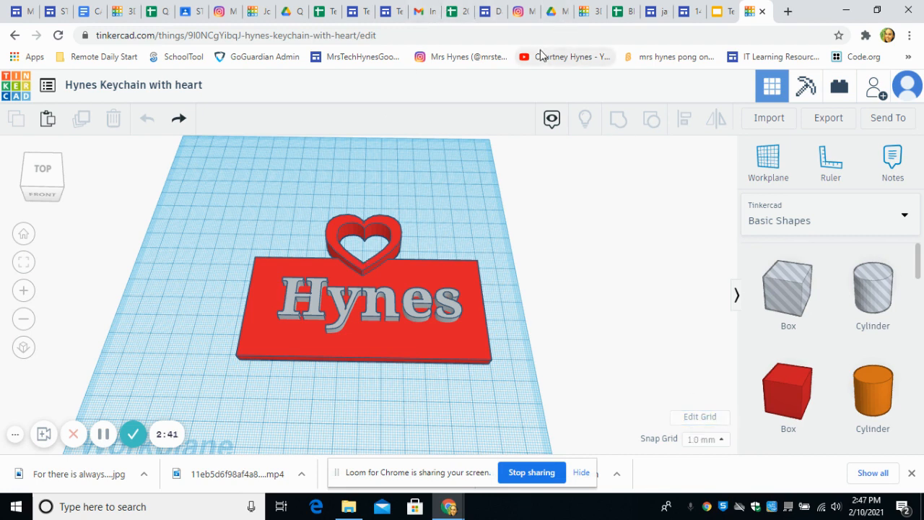
left_click(786, 12)
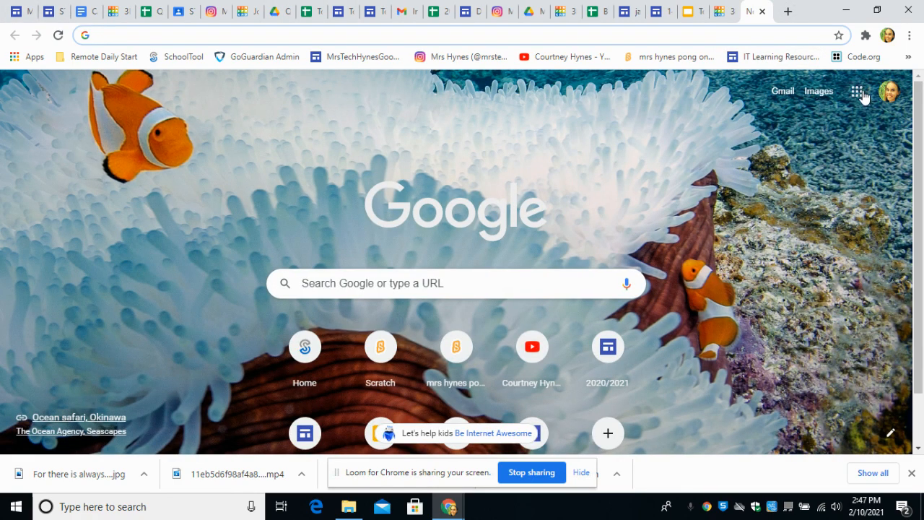
left_click(862, 101)
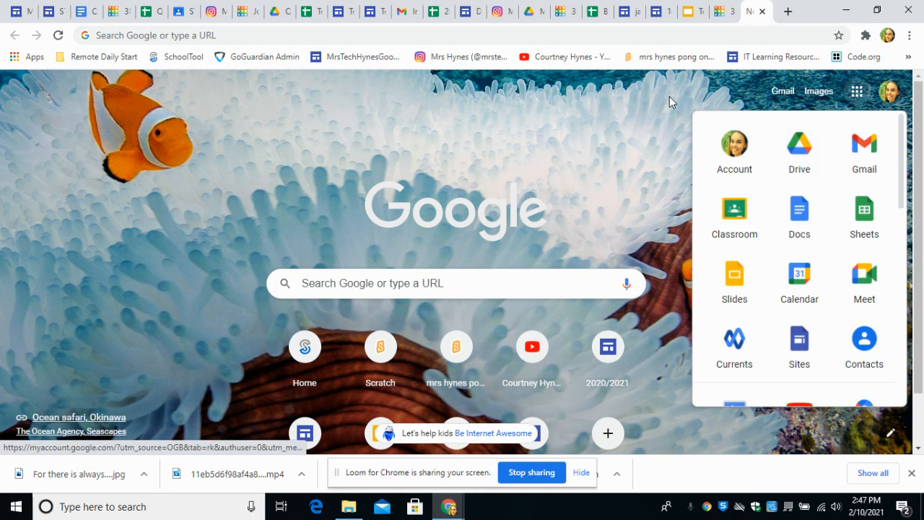
- Switch to the Tech8Q32021 site in Google Sites and delete the blue cube and red dice section from the CAD Computer Aided Design page
left_click(340, 13)
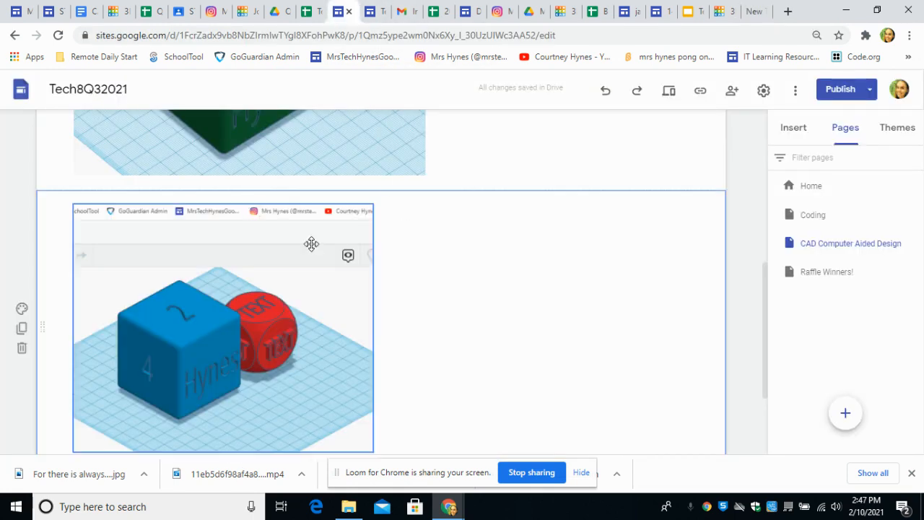
left_click(22, 349)
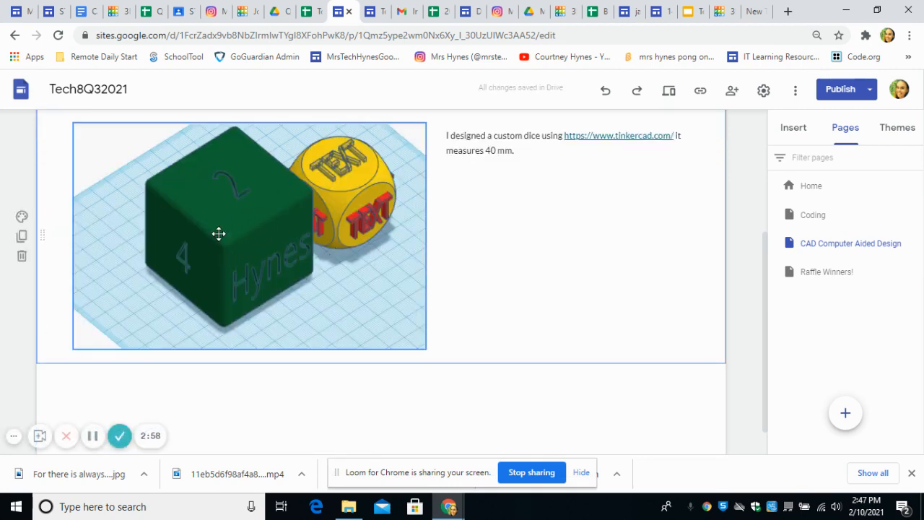
scroll(217, 233, "up", 2)
scroll(268, 274, "down", 2)
scroll(272, 276, "up", 3)
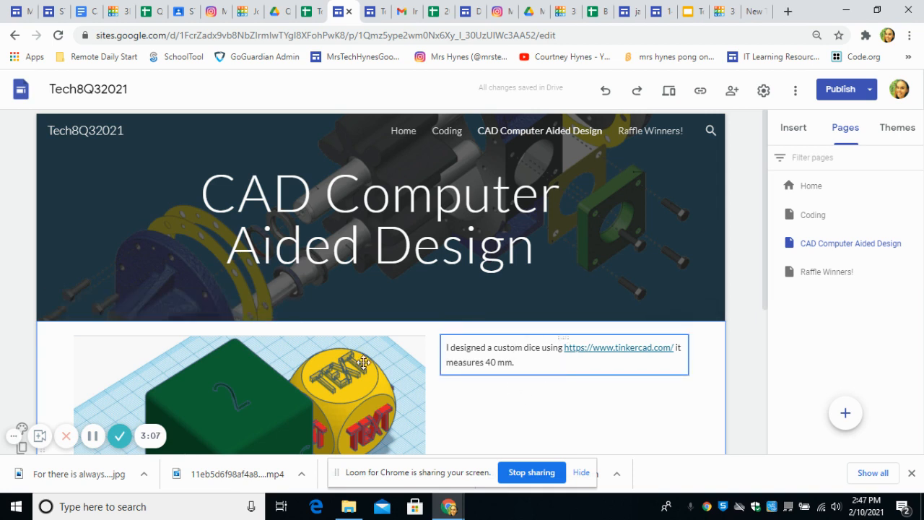
- Paste the keychain screenshot below the green dice section and enlarge it to about half the page width
scroll(363, 389, "down", 3)
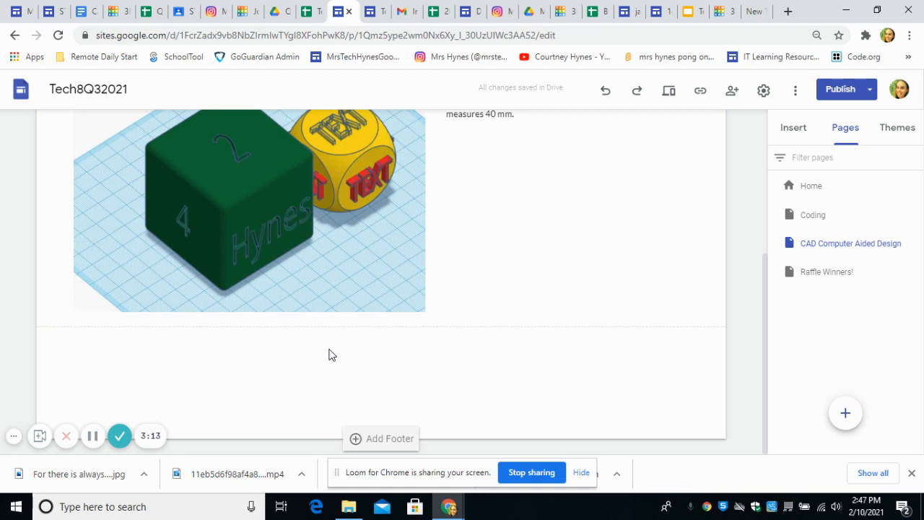
key("ctrl+v")
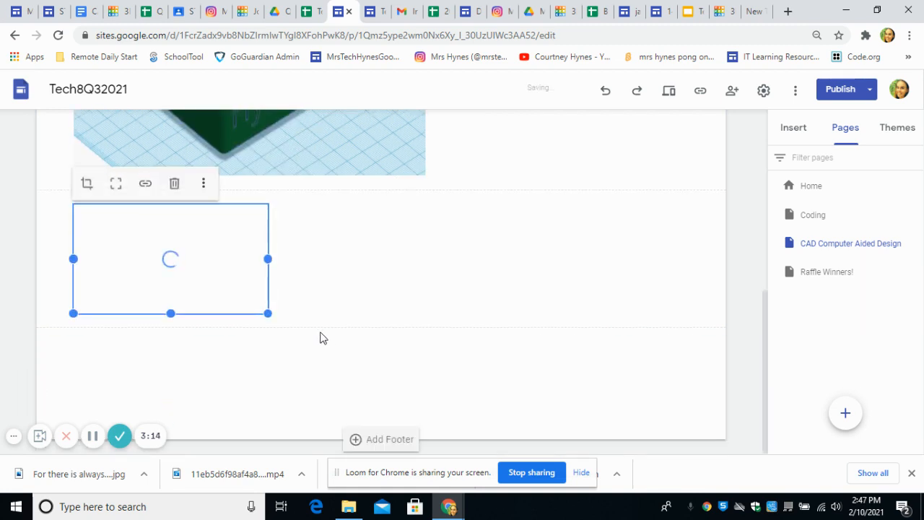
left_click_drag(268, 312, 446, 455)
- Crop the pasted screenshot by zooming in and repositioning it so the frame shows mainly the keychain on its workplane
left_click(87, 183)
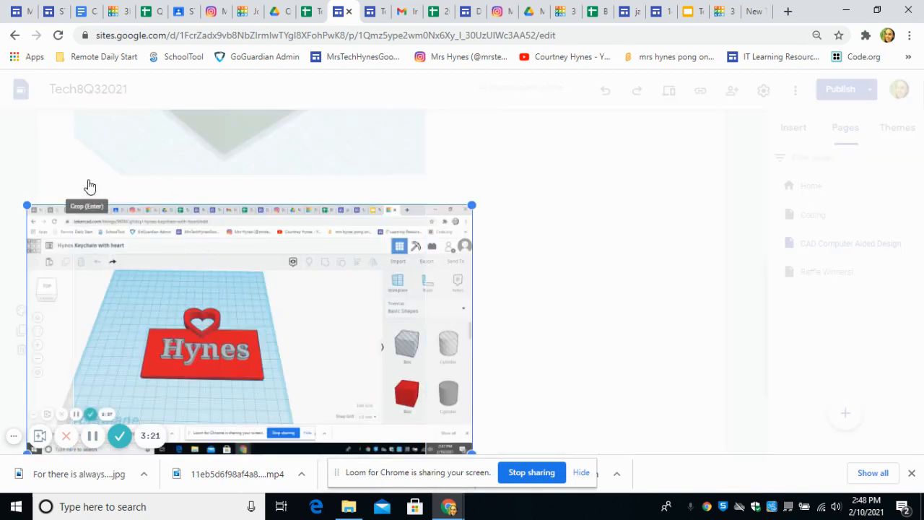
left_click(96, 183)
left_click_drag(231, 335, 325, 329)
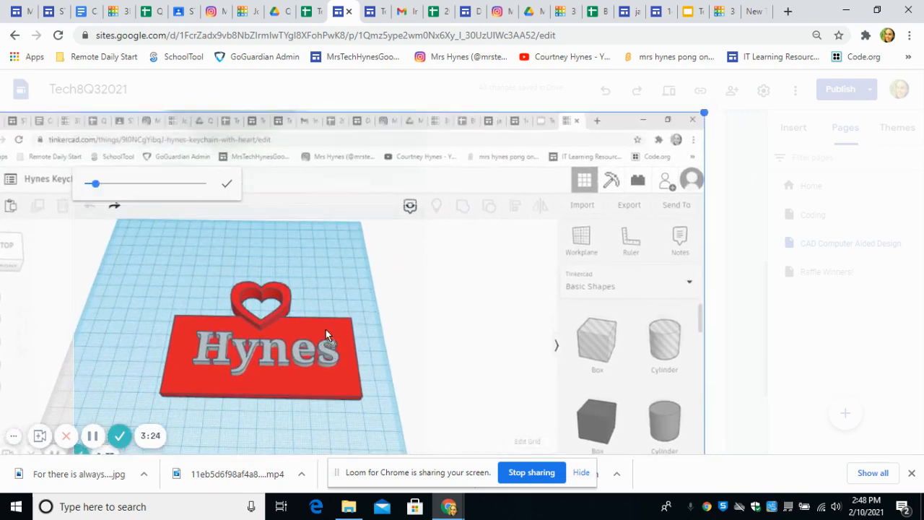
left_click(226, 184)
left_click(572, 326)
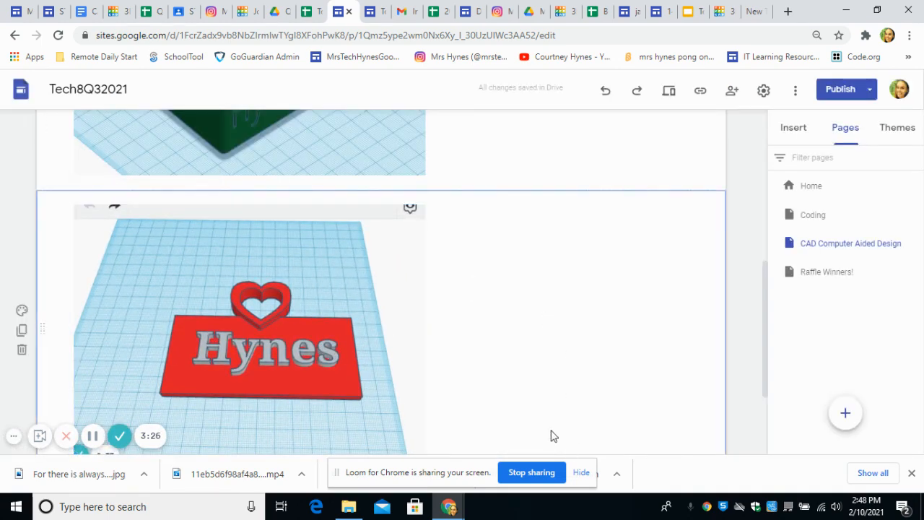
- Add a text box beside the keychain image reading "I designed a custom keychain by grouping multiple shapes together."
double_click(546, 246)
left_click(546, 244)
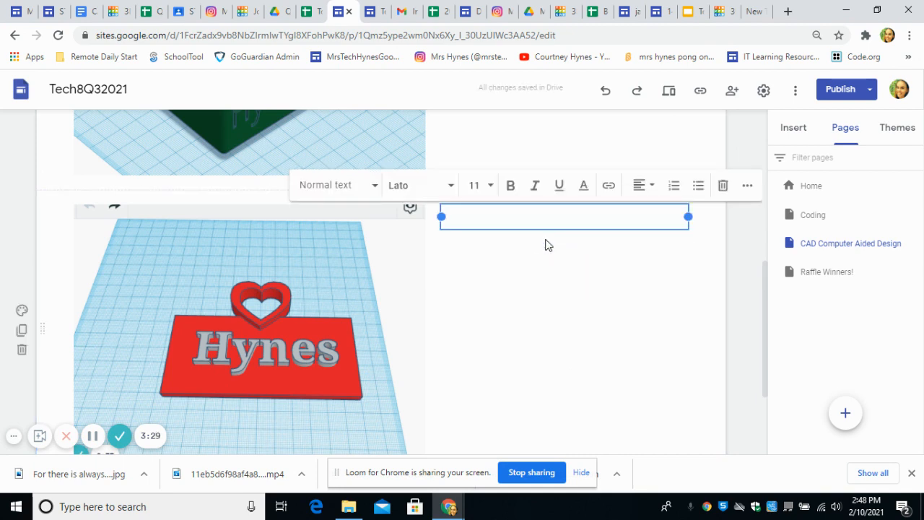
type("I design")
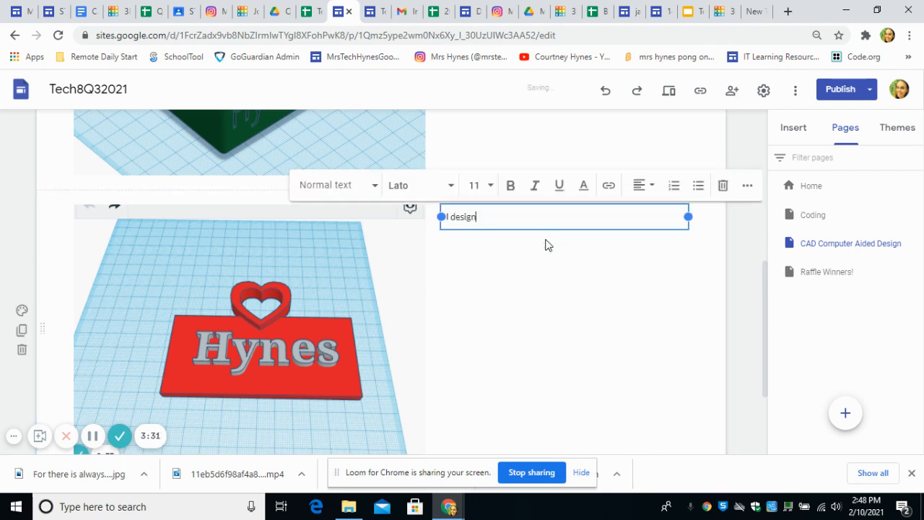
type("ed a custom keychain by")
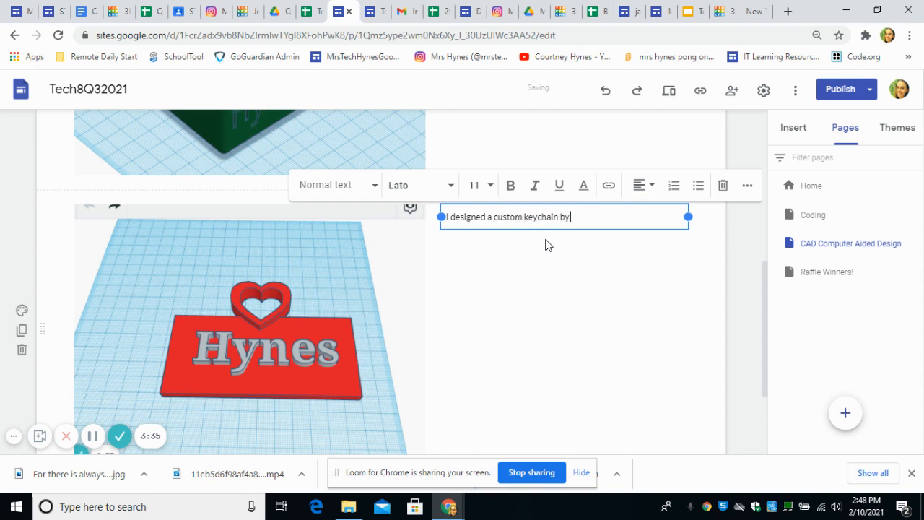
type(" grouping mult")
key("BackSpace")
type("ltiple shapes")
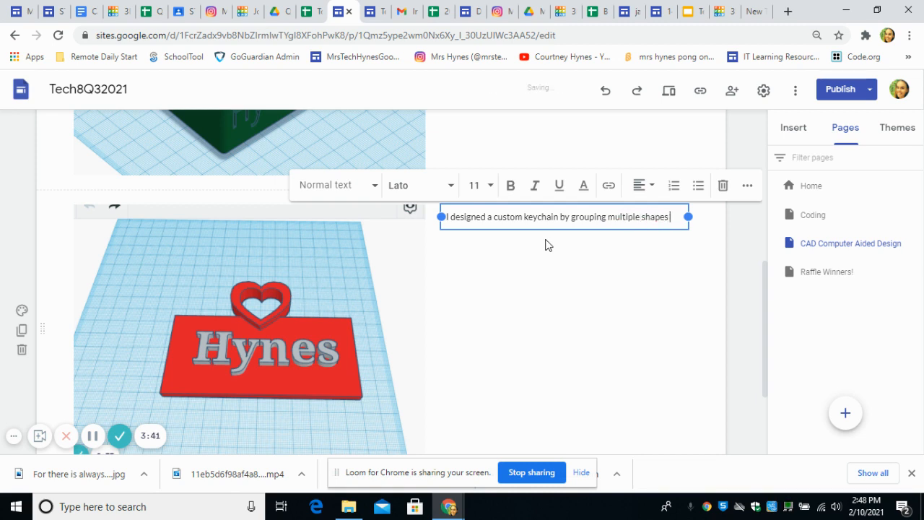
type(" together")
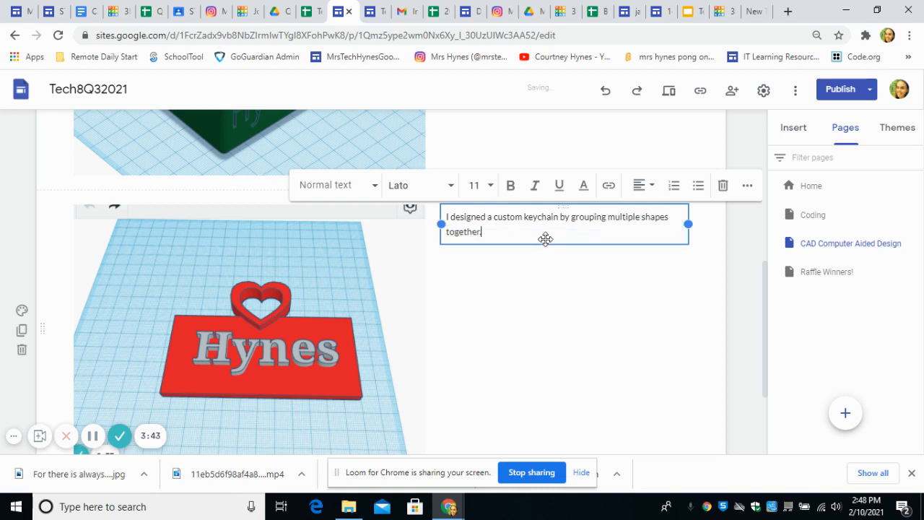
type(".")
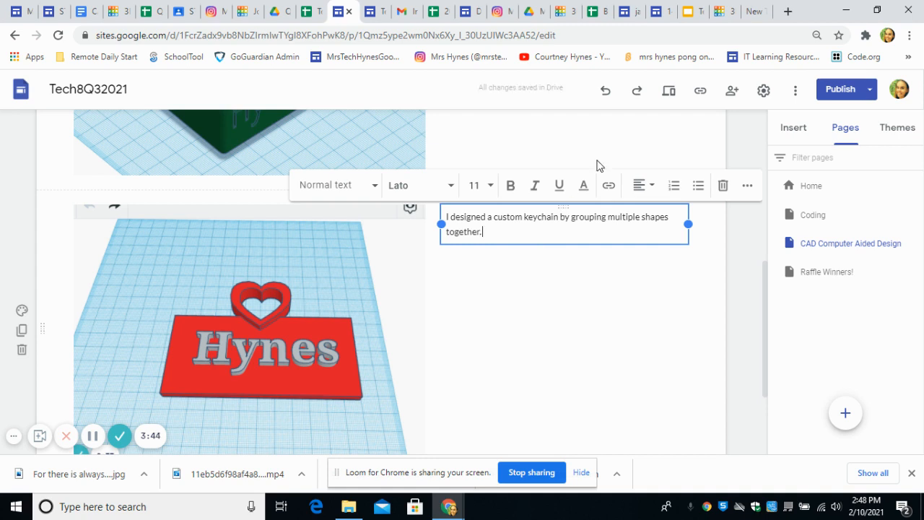
left_click(741, 133)
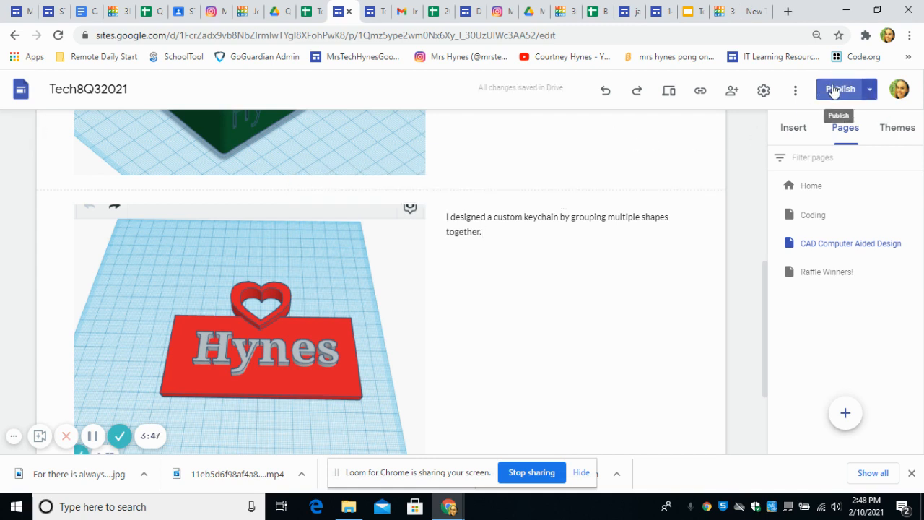
- Publish the updated site and check the keychain section on the page
left_click(834, 88)
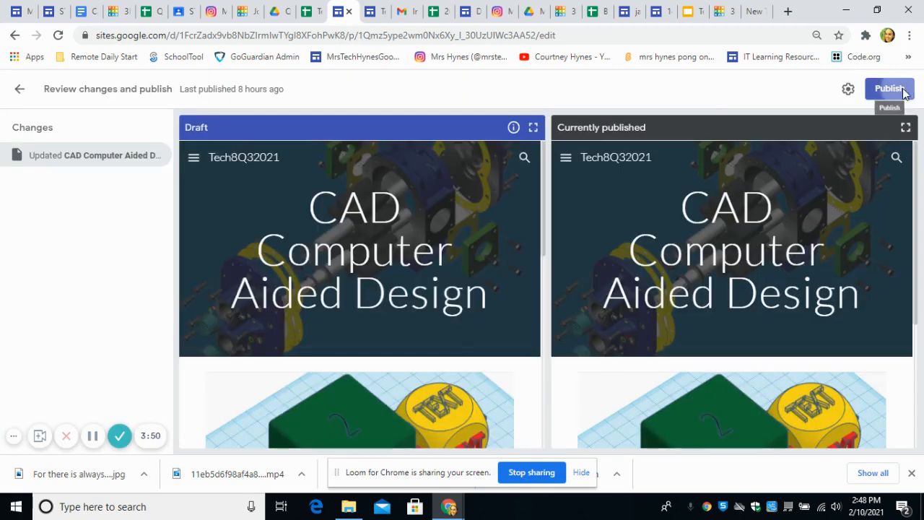
left_click(903, 94)
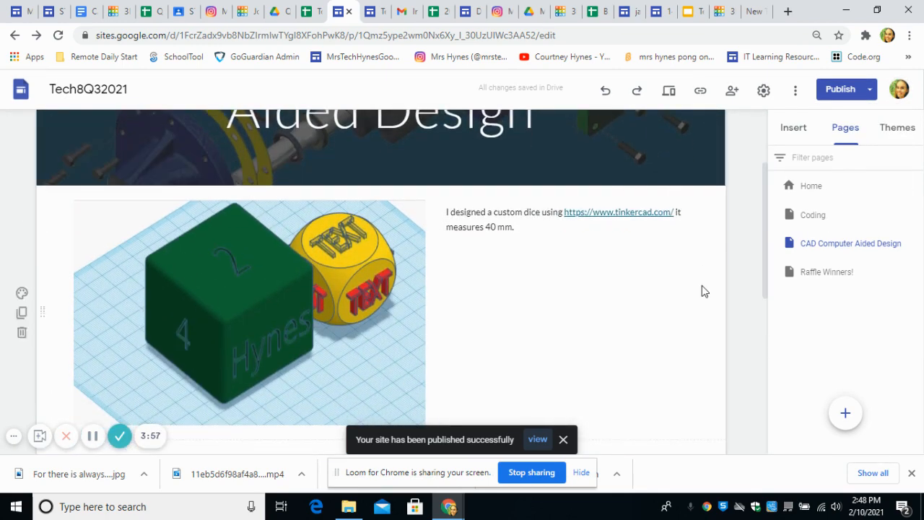
scroll(702, 286, "down", 4)
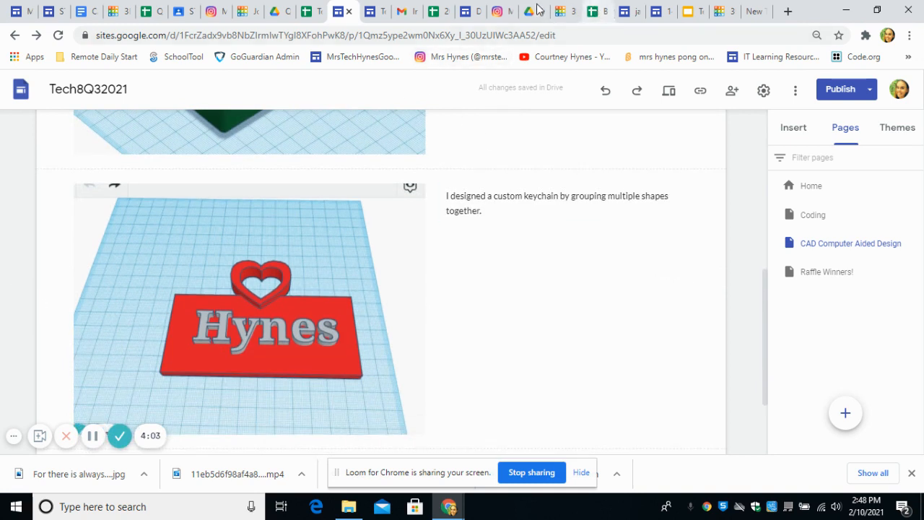
- Switch to the Tinkercad keychain design and place a cylinder on the empty workplane area beside the red state shape
left_click(564, 10)
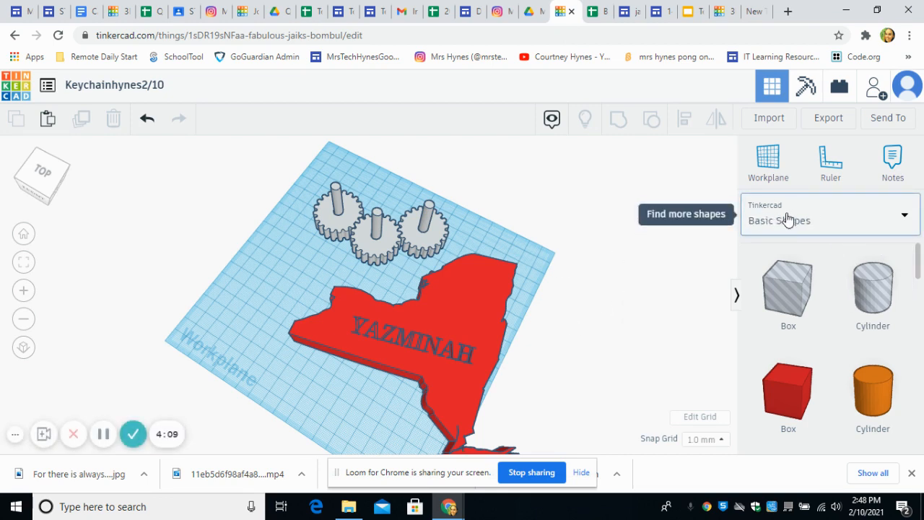
scroll(835, 309, "down", 5)
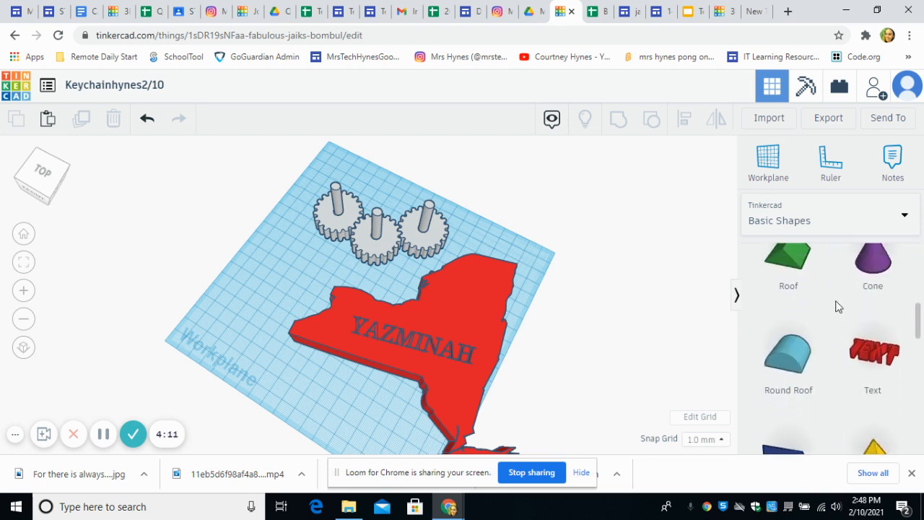
scroll(835, 306, "up", 5)
scroll(866, 282, "down", 1)
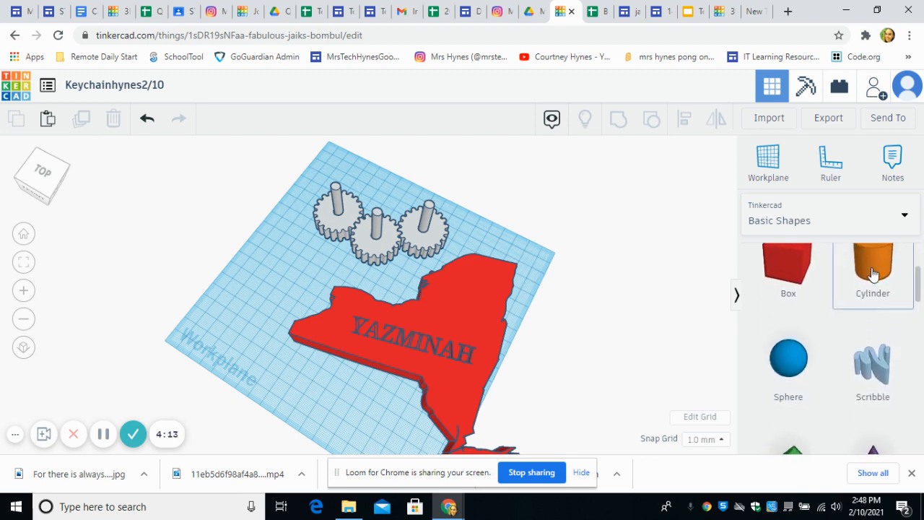
left_click_drag(417, 309, 237, 292)
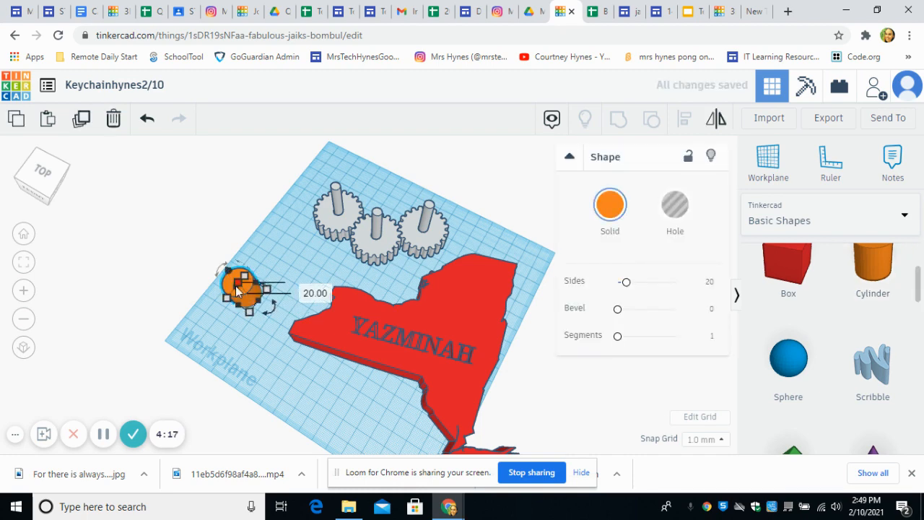
- Enlarge the orange cylinder's base into a wide, flat disc that reaches beyond the edge of the workplane
right_click_drag(228, 337, 233, 401)
left_click_drag(267, 363, 312, 431)
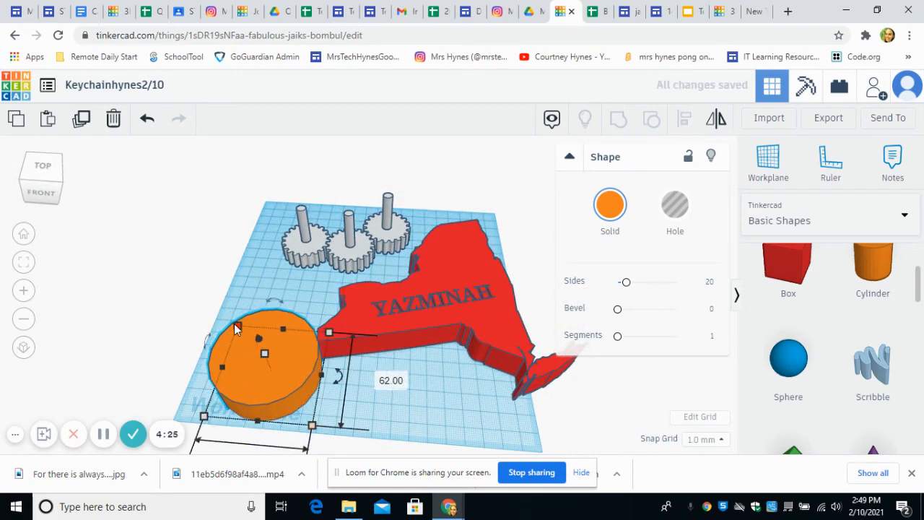
left_click_drag(235, 328, 185, 267)
left_click(462, 413)
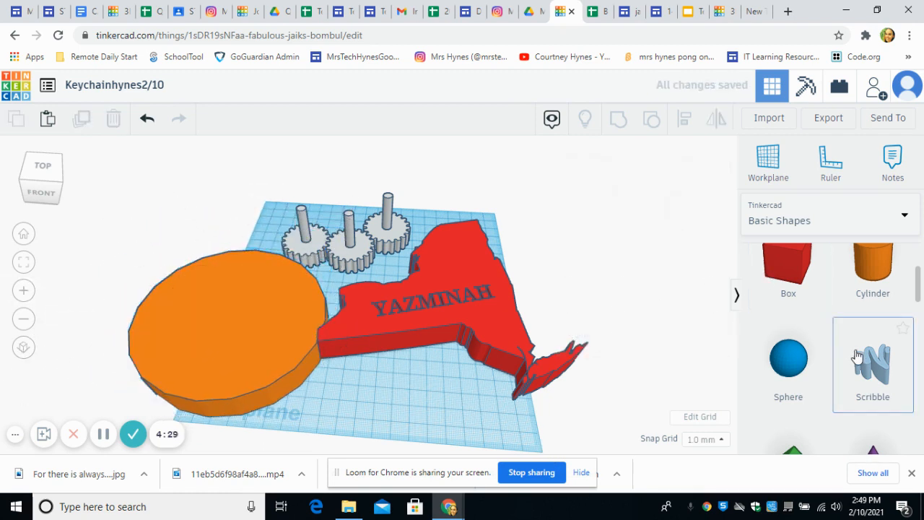
- Add a text shape in front of the red state shape and set its text to "KMS"
scroll(860, 355, "up", 2)
scroll(857, 356, "down", 5)
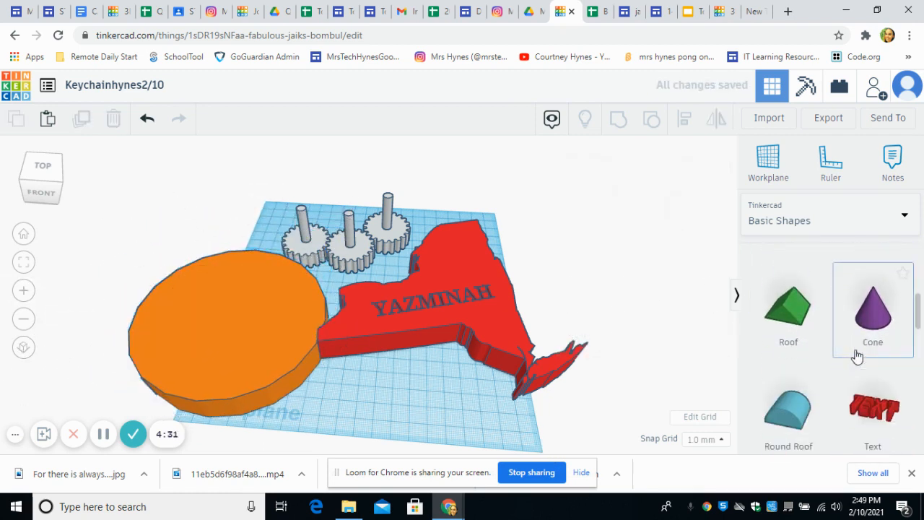
scroll(863, 366, "up", 1)
left_click_drag(863, 365, 395, 442)
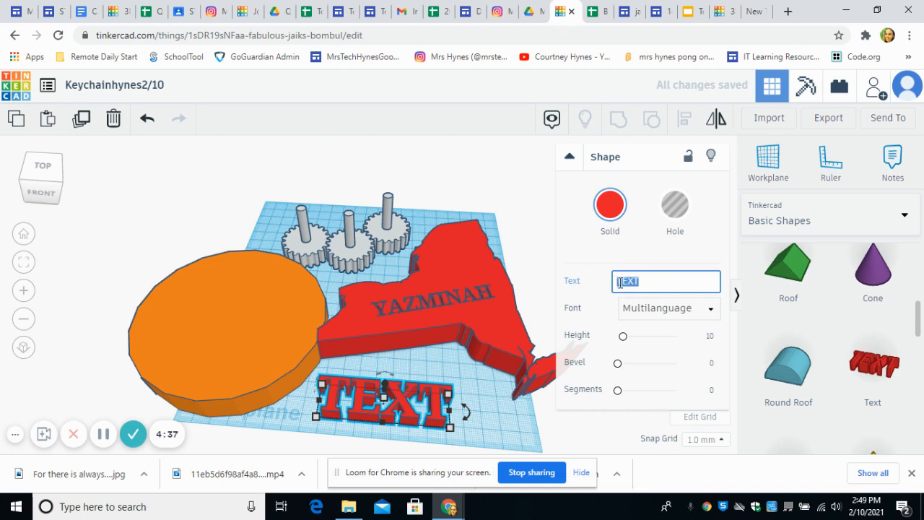
type("KMS")
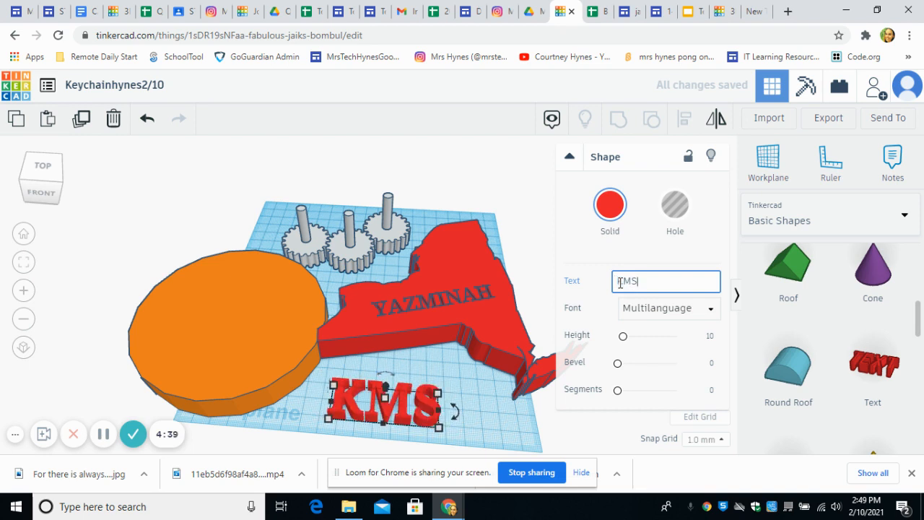
left_click(542, 440)
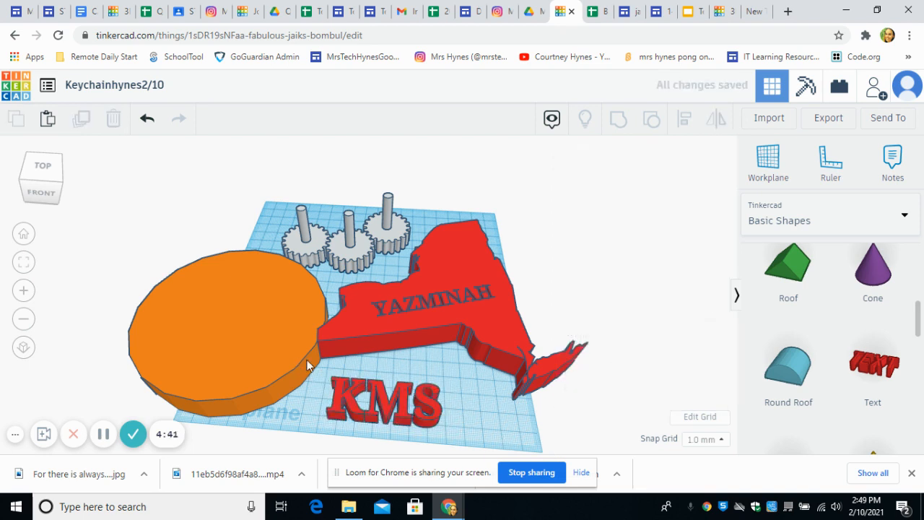
- Move the orange disc away from the KMS text and the state shape, partly off the workplane
left_click(277, 390)
left_click(546, 430)
left_click_drag(344, 397, 232, 328)
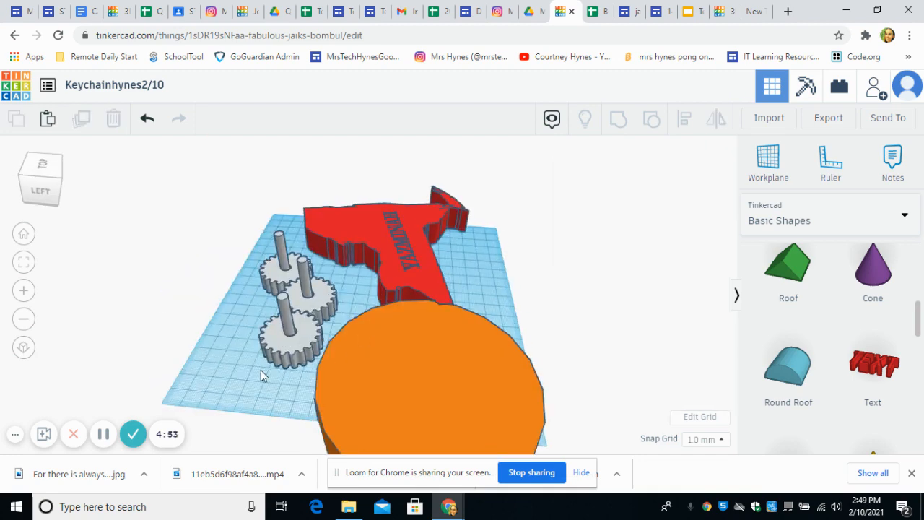
right_click_drag(261, 370, 436, 377)
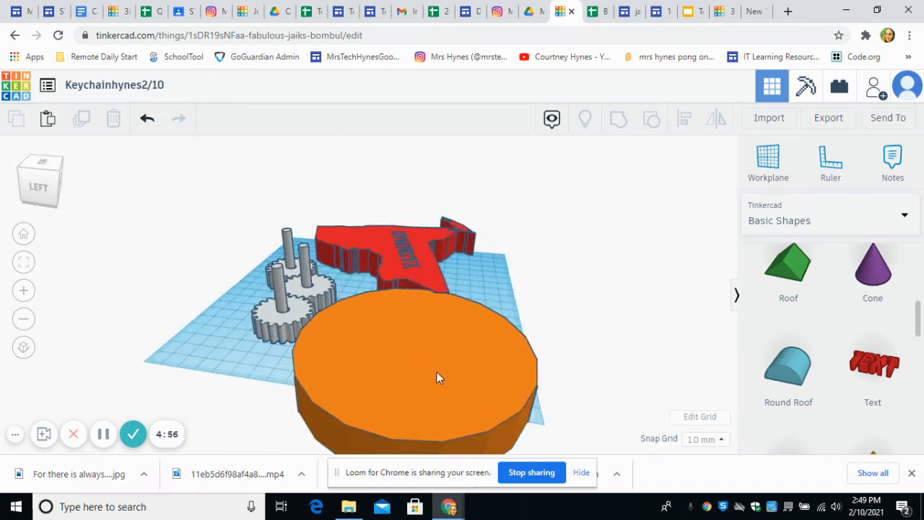
left_click(435, 375)
left_click_drag(412, 365, 261, 369)
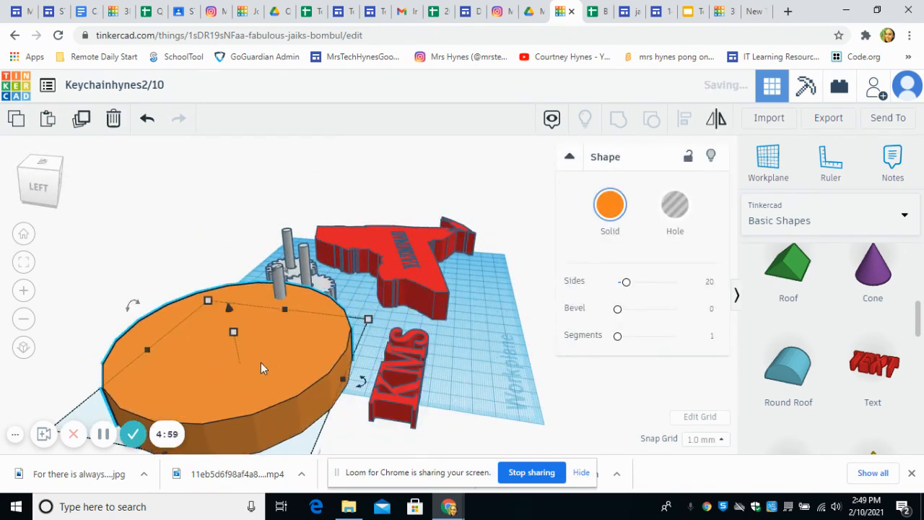
- Raise the KMS text about 17 mm above the workplane
left_click(403, 366)
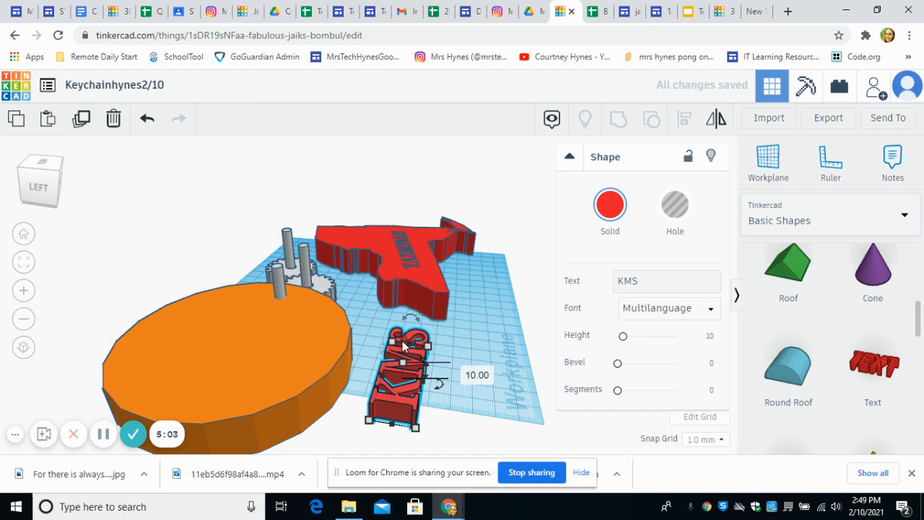
left_click_drag(404, 339, 404, 296)
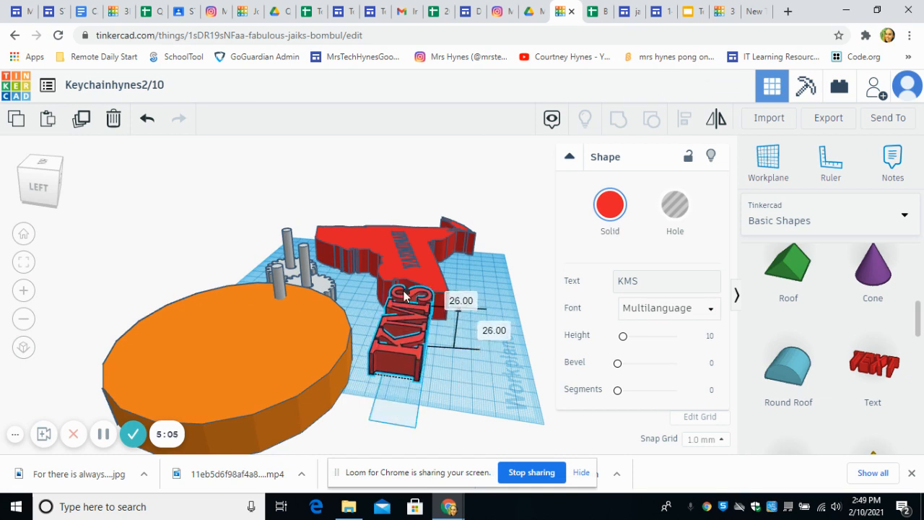
right_click_drag(449, 378, 464, 363)
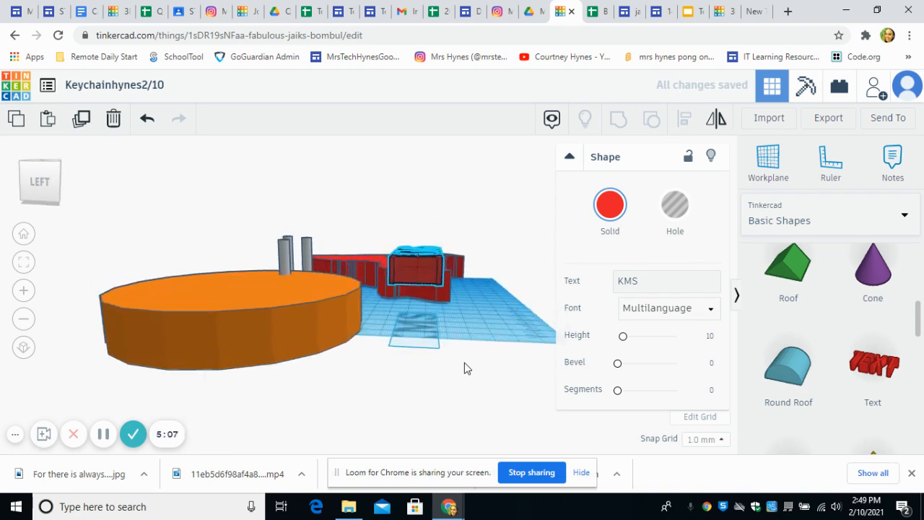
left_click_drag(417, 223, 420, 242)
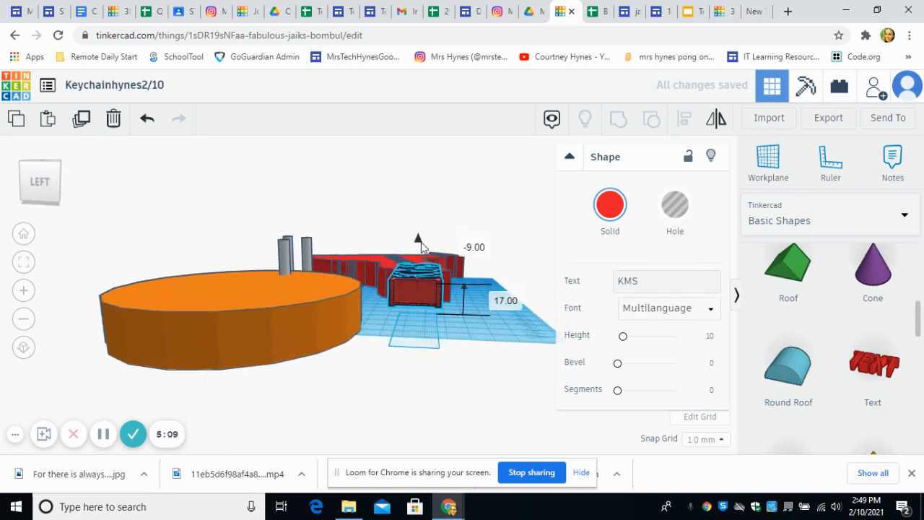
right_click_drag(448, 348, 451, 334)
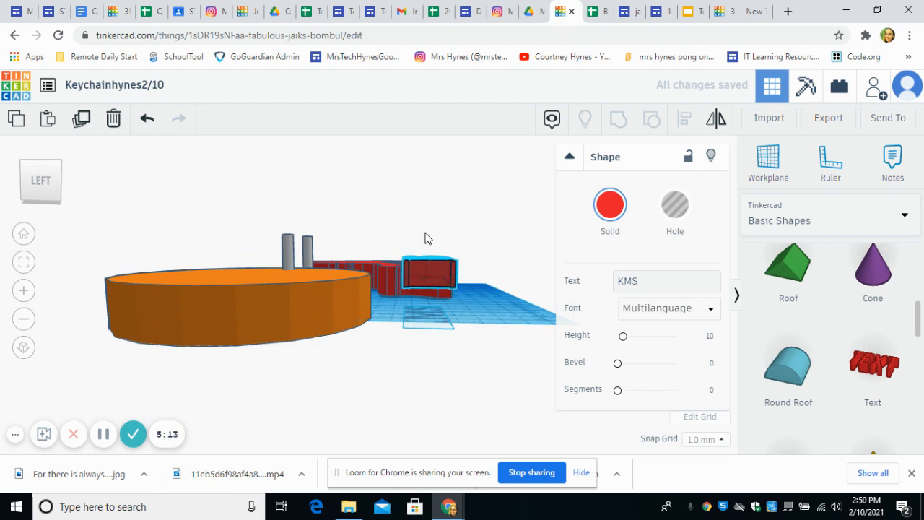
- Move the KMS text onto the top of the orange disc and lower the disc slightly so the letters stand out more
right_click_drag(425, 238, 442, 293)
left_click_drag(429, 282, 432, 293)
left_click_drag(413, 341, 241, 337)
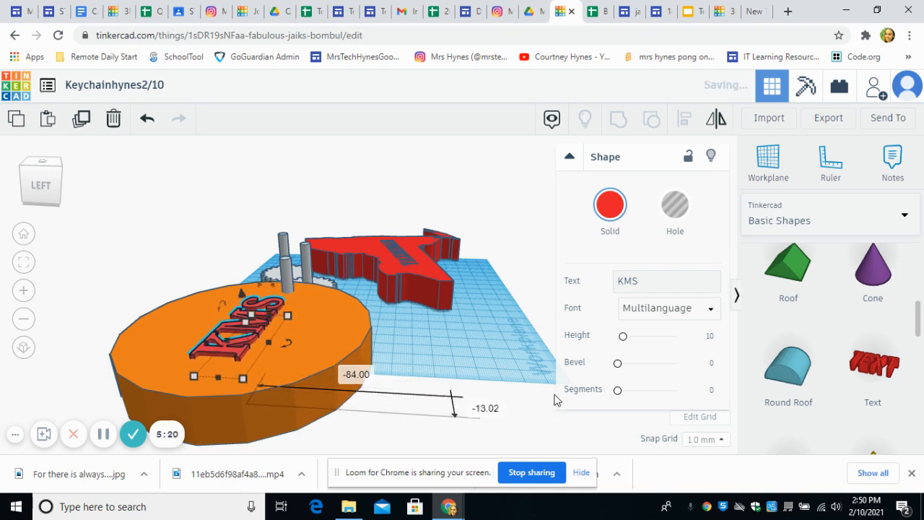
left_click(335, 360)
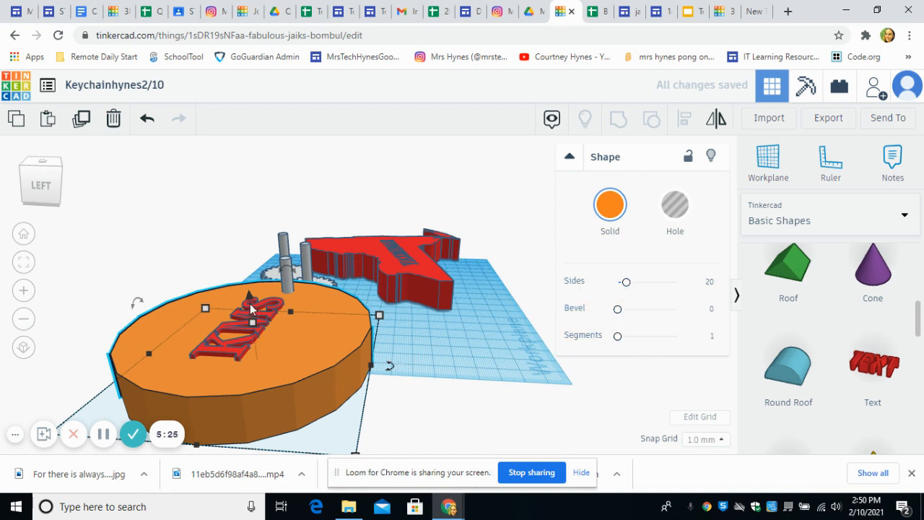
left_click_drag(248, 297, 246, 309)
left_click(484, 438)
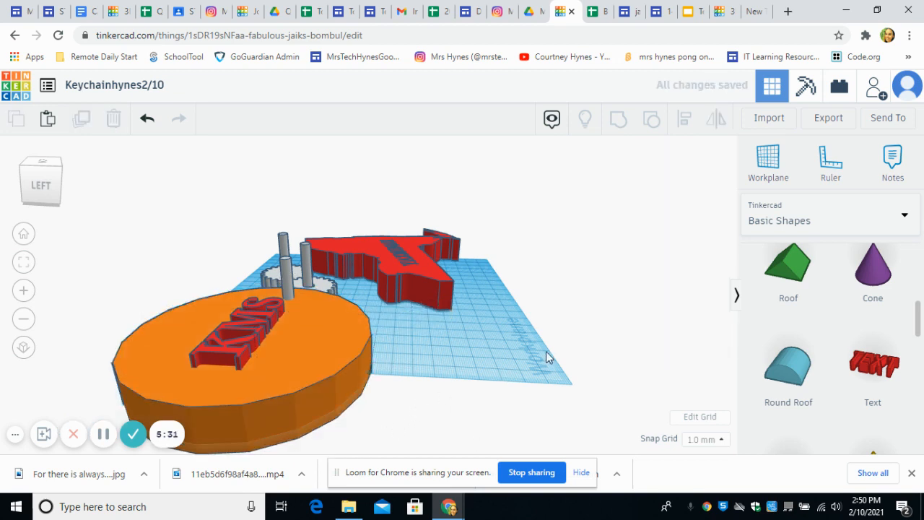
- Shift the KMS text about 22 mm across the disc toward its outer edge
right_click_drag(624, 315, 285, 387)
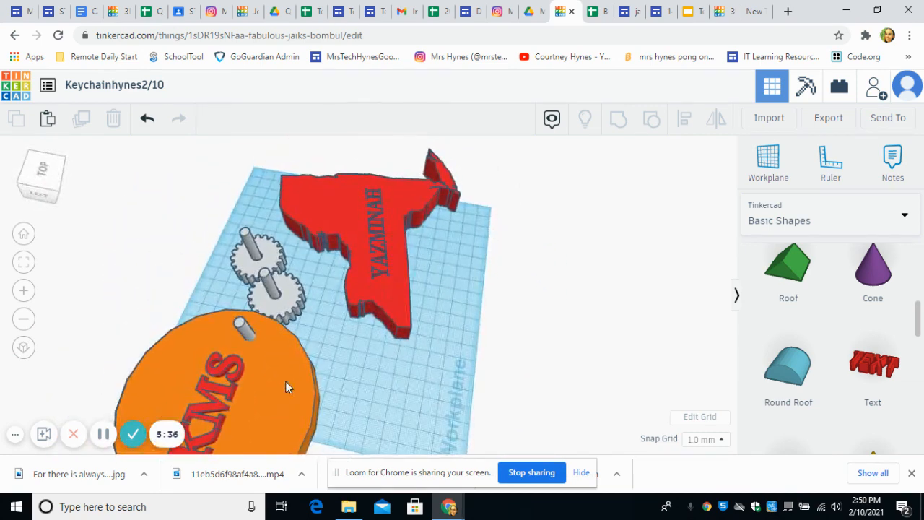
left_click(214, 395)
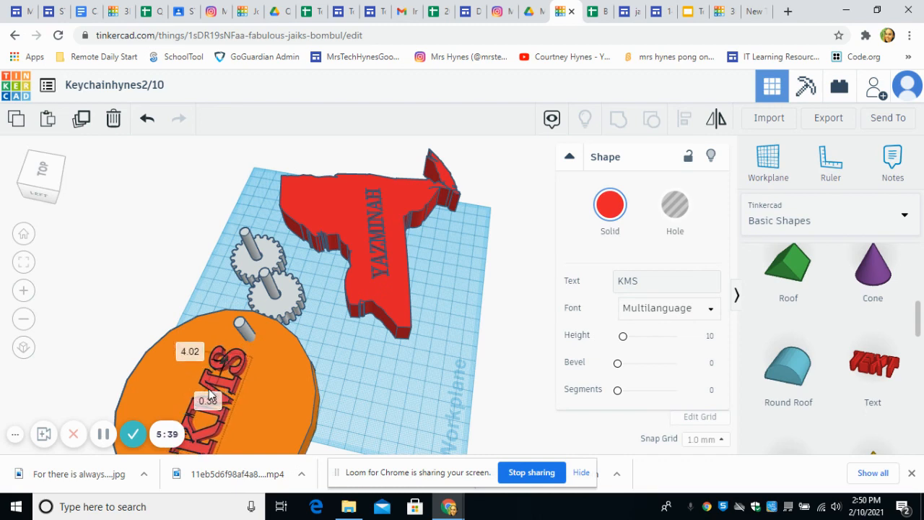
left_click_drag(214, 394, 179, 383)
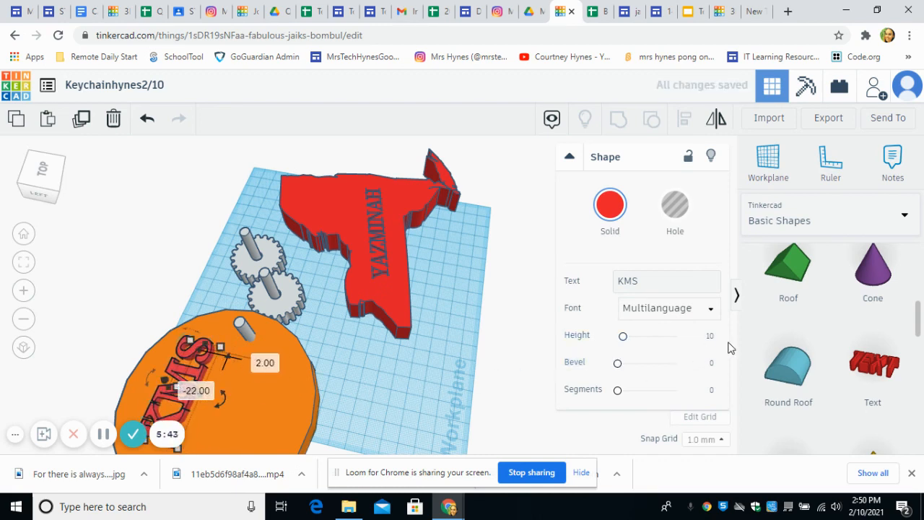
- Ungroup the middle gear from its peg and select the separated orange peg
left_click(267, 281)
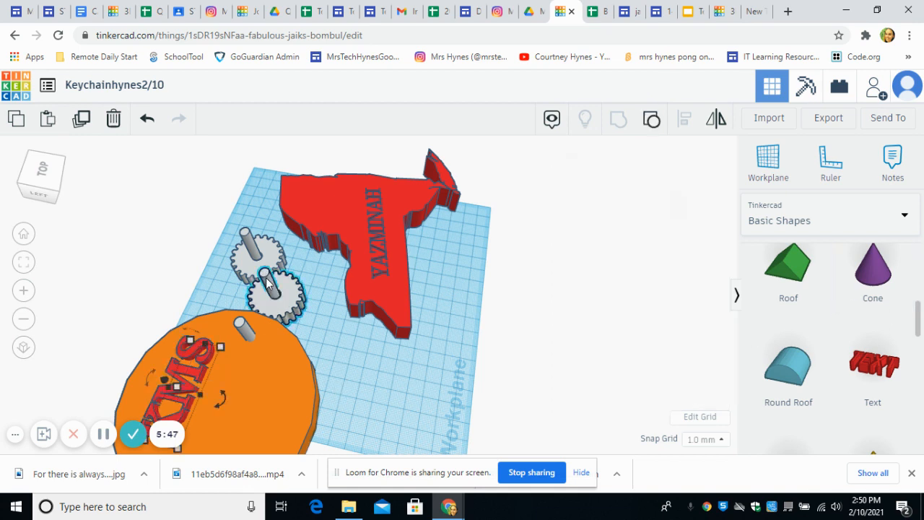
left_click(650, 116)
left_click(527, 318)
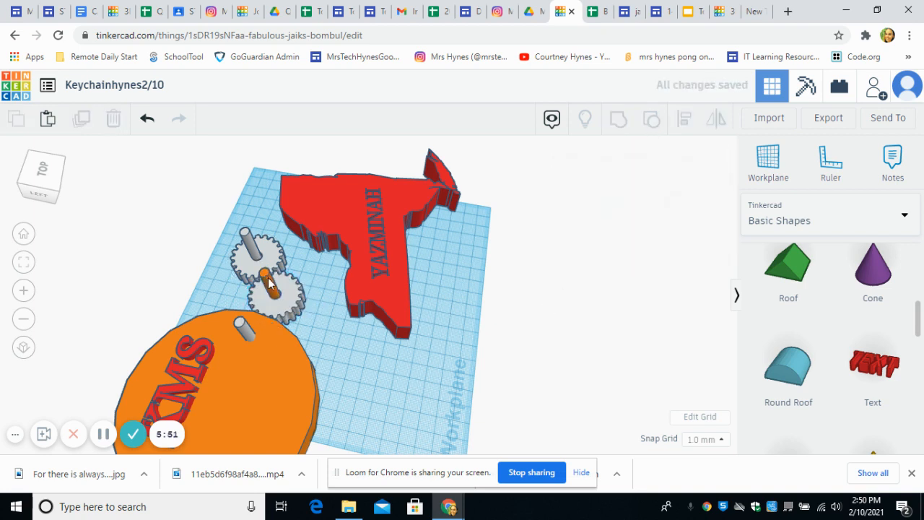
mouse_move(269, 282)
left_mouse_down()
mouse_move(324, 381)
mouse_move(299, 307)
mouse_move(268, 279)
left_mouse_up()
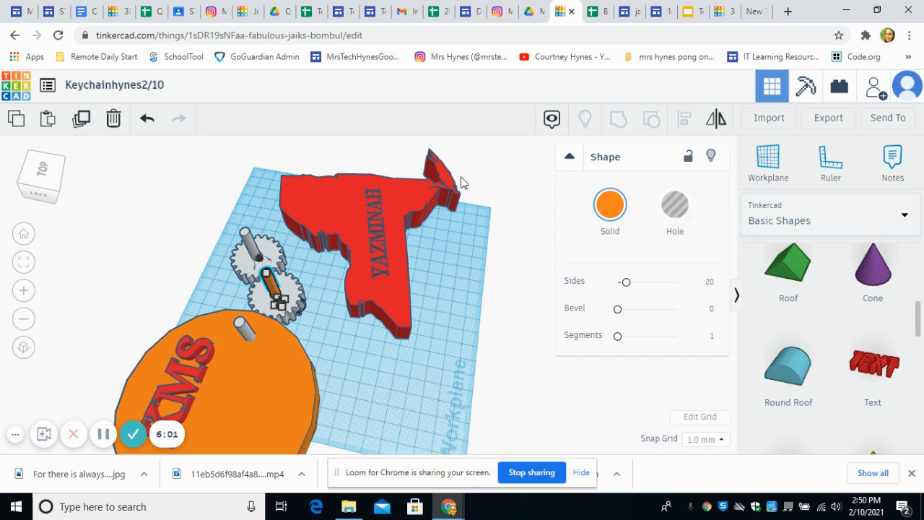
- Place a Snowflake from page 4 of all the shape generators on the free area of the workplane
left_click(860, 226)
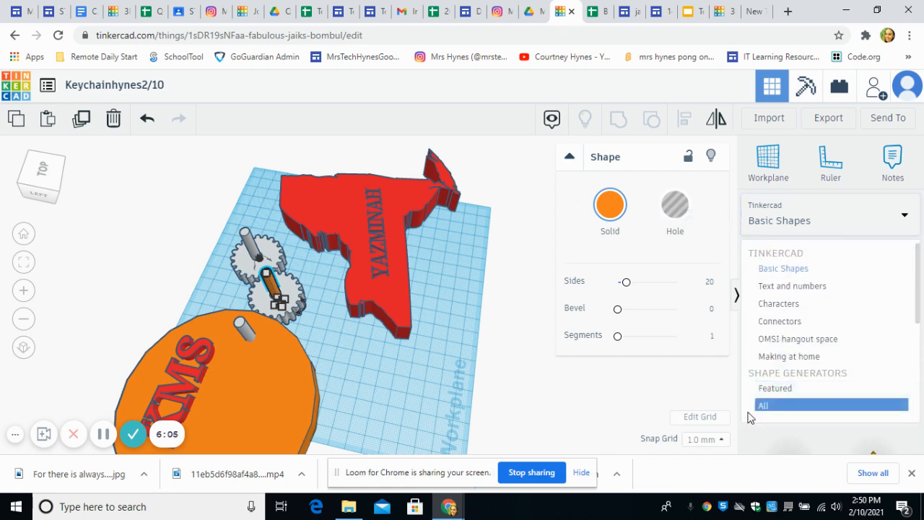
left_click(772, 406)
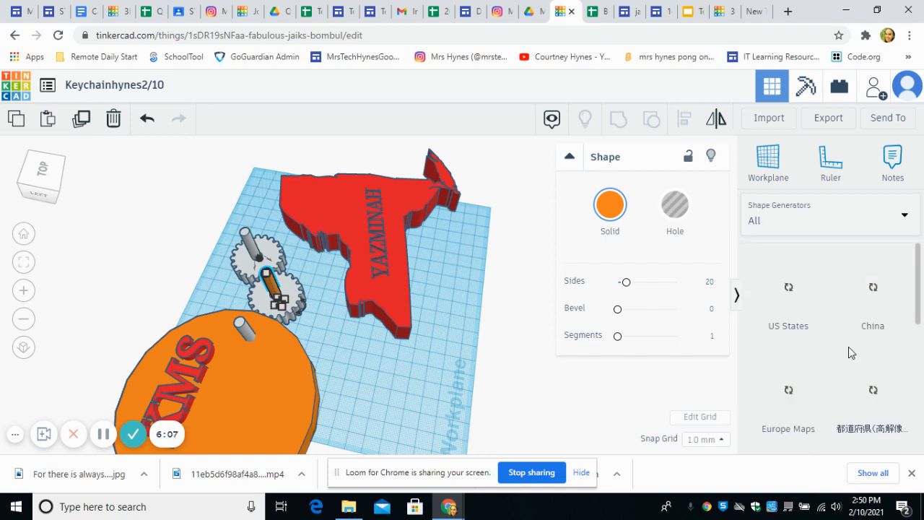
scroll(810, 318, "down", 5)
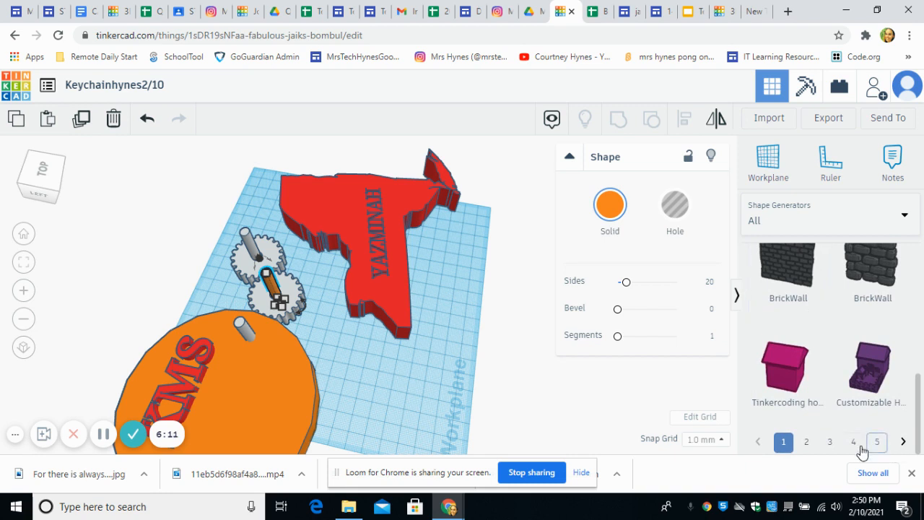
left_click(853, 441)
scroll(789, 350, "down", 5)
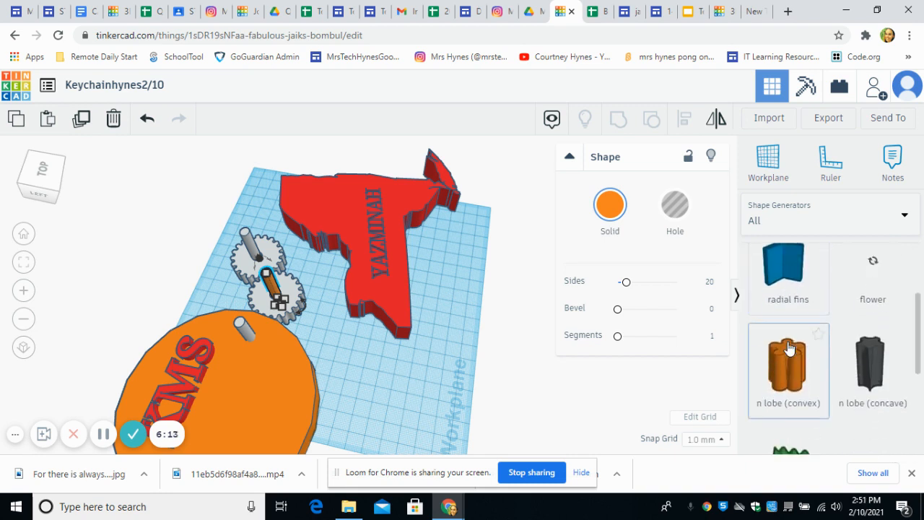
scroll(788, 349, "down", 1)
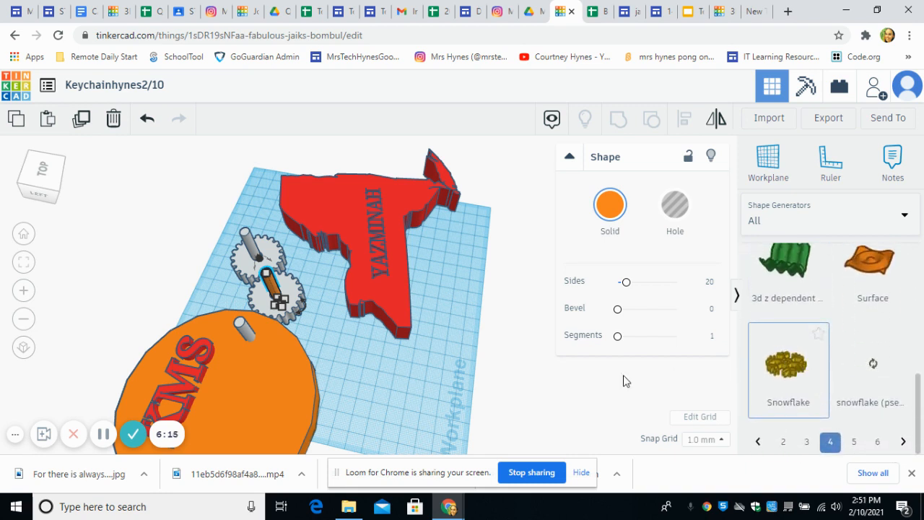
left_click_drag(625, 381, 430, 390)
left_click(446, 407)
- Enlarge the snowflake on the workplane to several times its size
right_click_drag(470, 404, 335, 401)
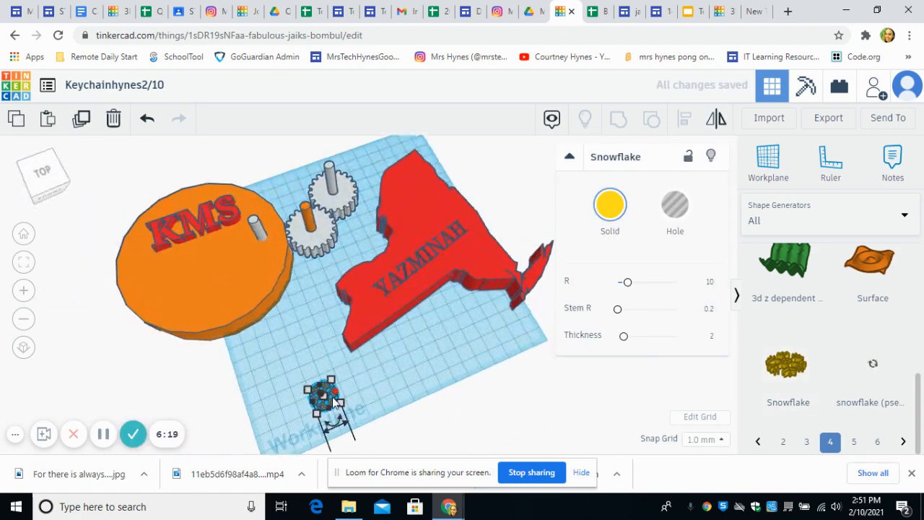
left_click_drag(343, 410, 440, 424)
right_click_drag(440, 426, 491, 306)
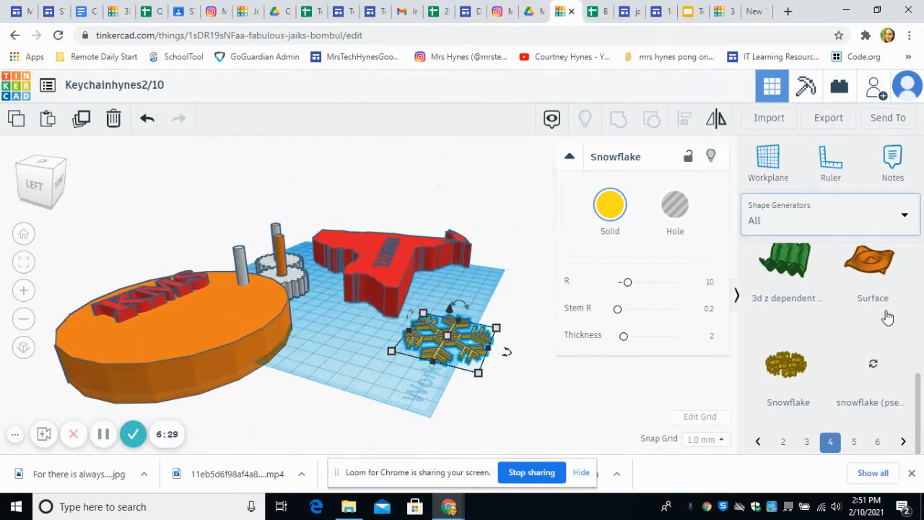
- Place a moustache from page 5 of all the shape generators in front of the red state-shaped keychain
left_click(902, 443)
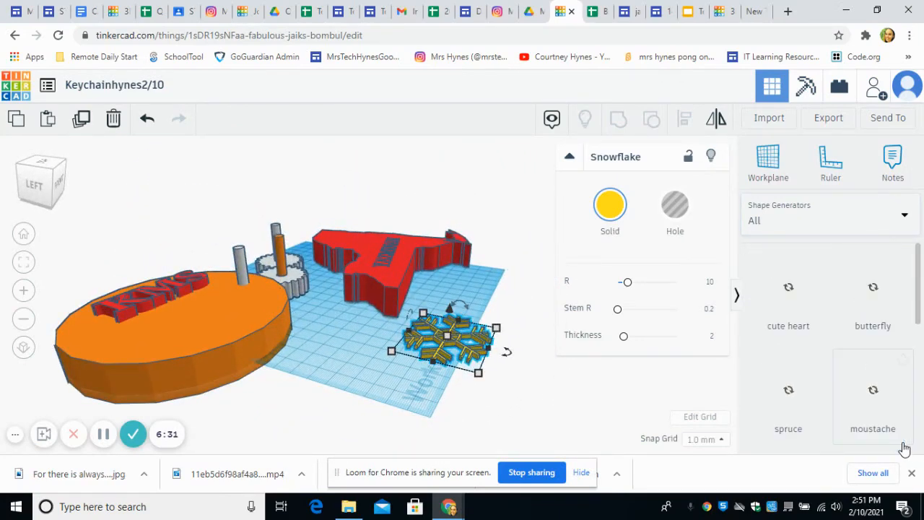
left_click_drag(871, 389, 509, 288)
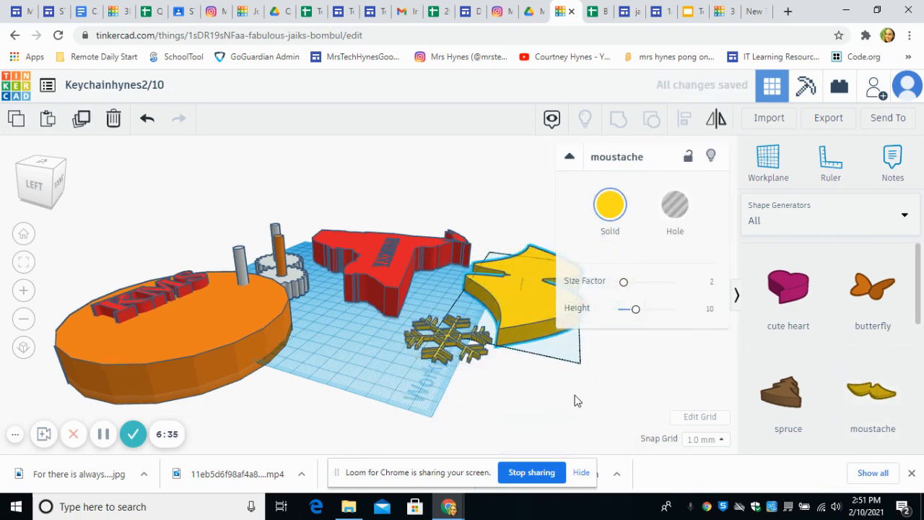
right_click_drag(575, 396, 441, 418)
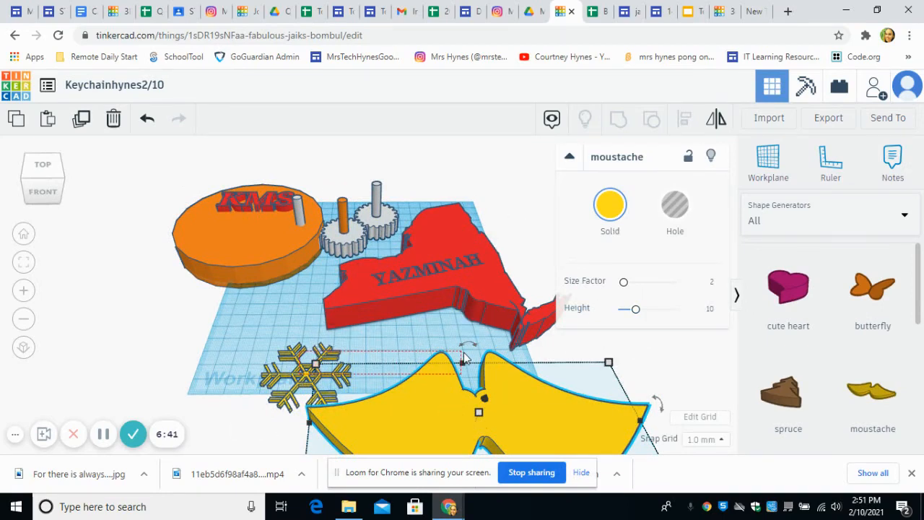
- Shift the snowflake and moustache together about 25 mm sideways and 7 mm toward the front of the workplane
left_click(335, 383, "shift")
left_click_drag(335, 383, 281, 393)
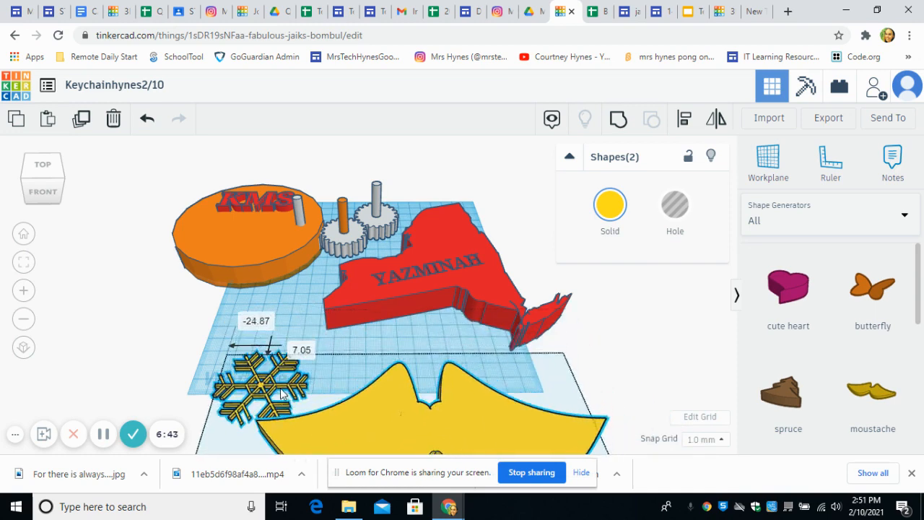
left_click(649, 387)
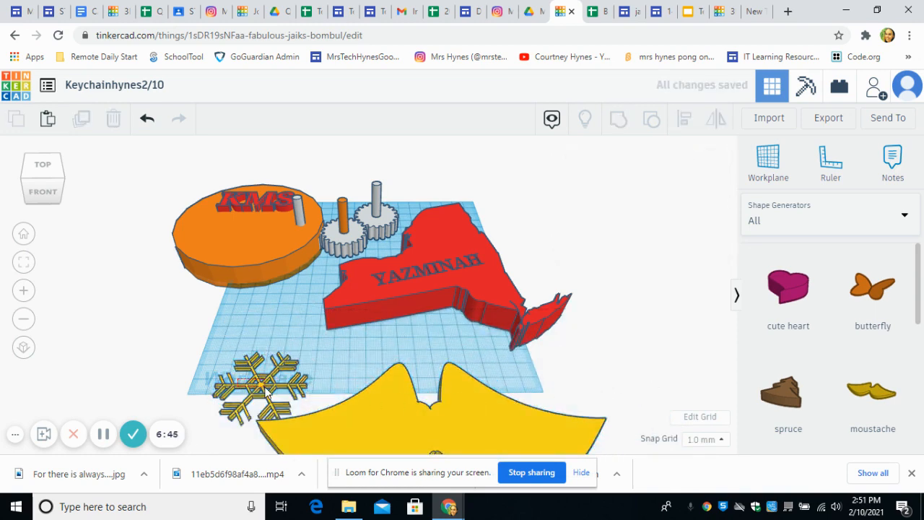
- Move the snowflake onto the moustache's left wing and stretch it upward so it stands well above the moustache
left_click(267, 391)
left_click_drag(267, 392, 347, 390)
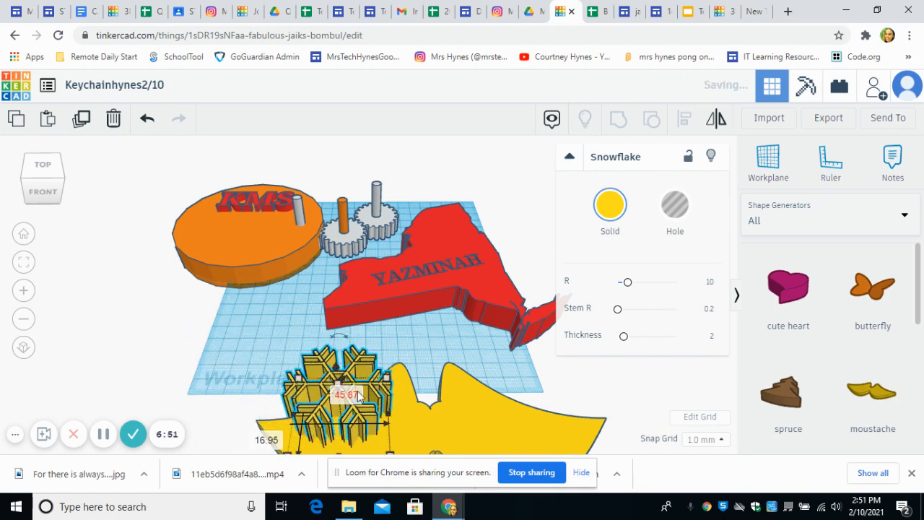
left_click(576, 396)
mouse_move(588, 409)
right_mouse_down()
mouse_move(576, 325)
mouse_move(575, 398)
right_mouse_up()
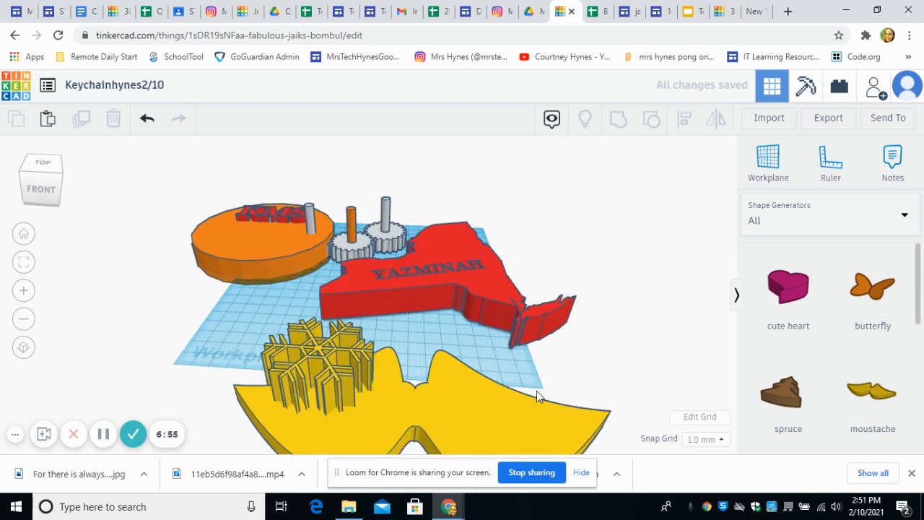
- Group the snowflake with the moustache and move the group past the workplane's front left corner
left_click_drag(329, 392, 303, 415)
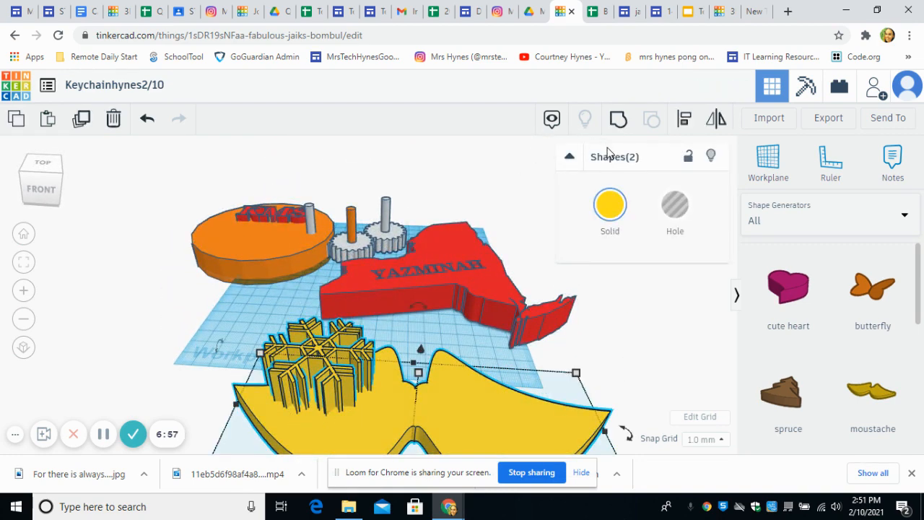
left_click(617, 119)
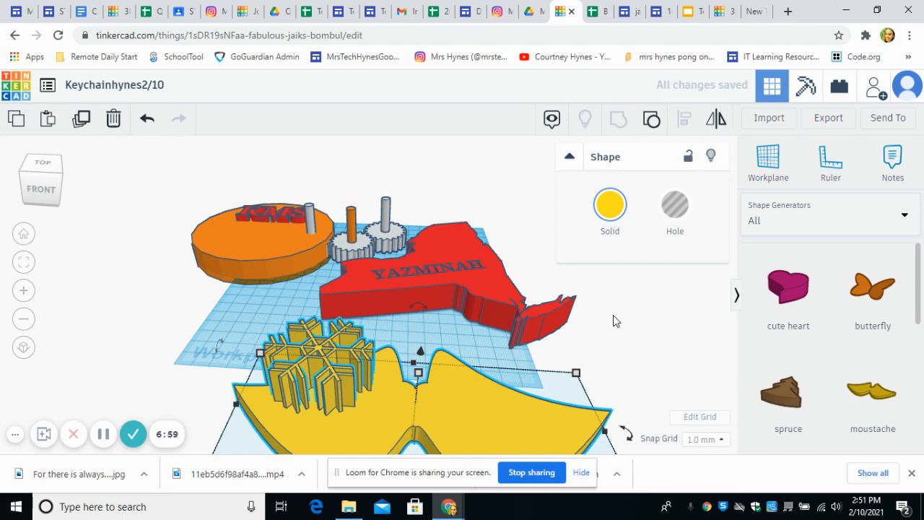
left_click_drag(363, 451, 158, 392)
left_click(445, 412)
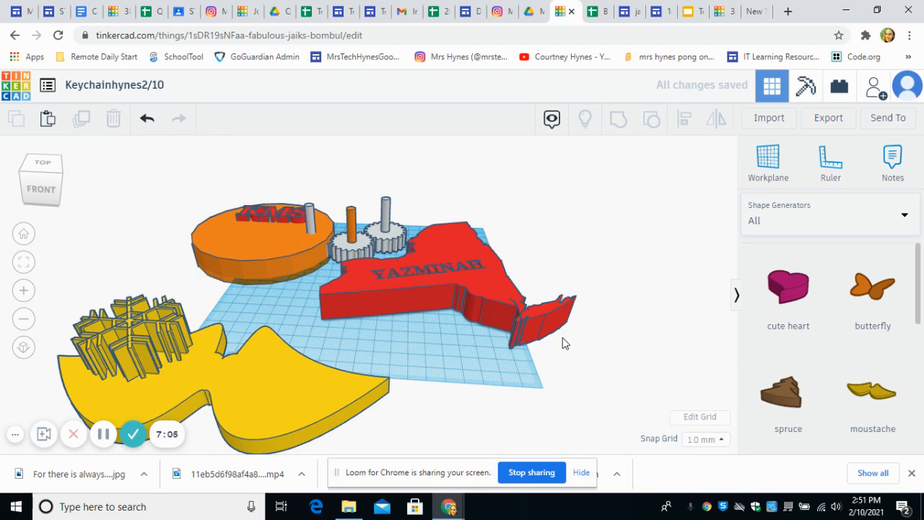
right_click_drag(602, 274, 495, 351)
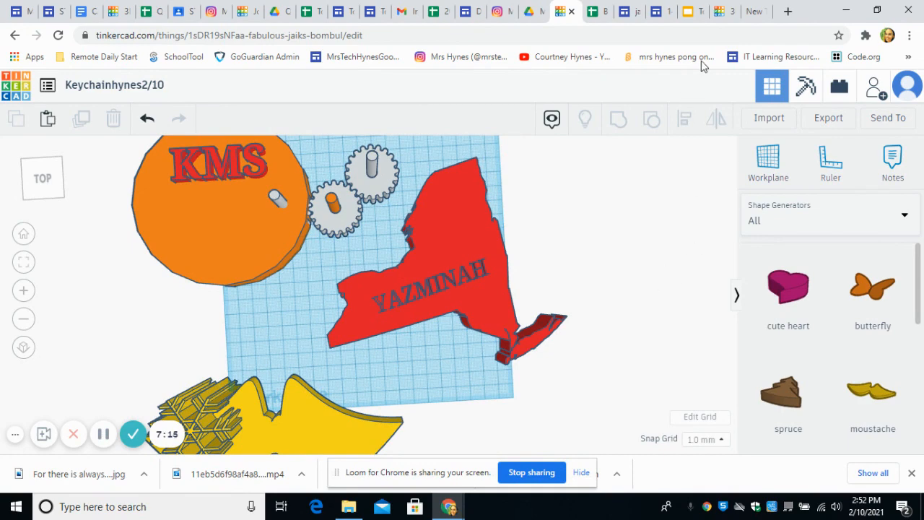
- Review the heart keychain design and the Tinkercad work on two students' CAD portfolio pages
left_click(718, 13)
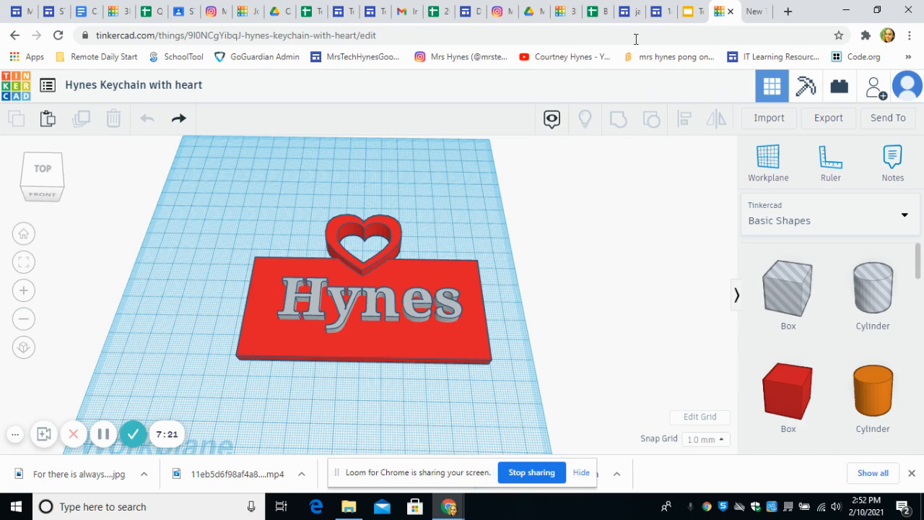
left_click(628, 12)
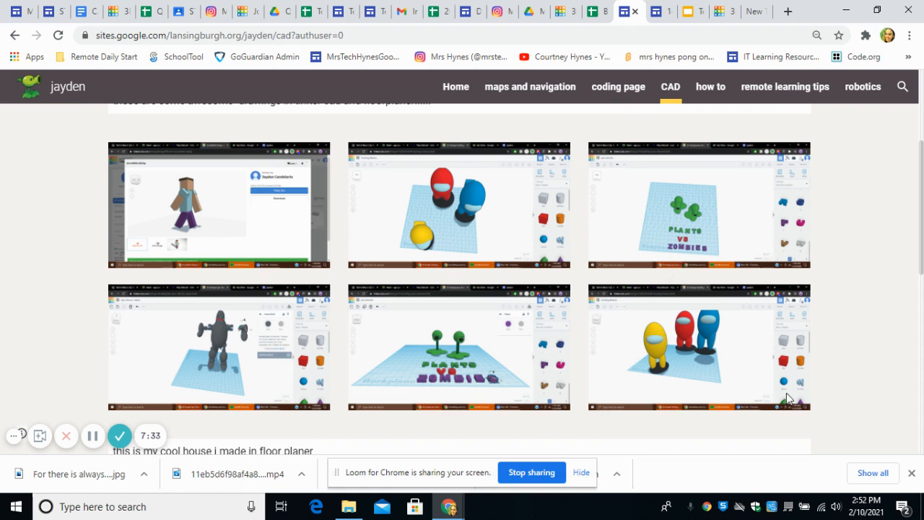
left_click(658, 11)
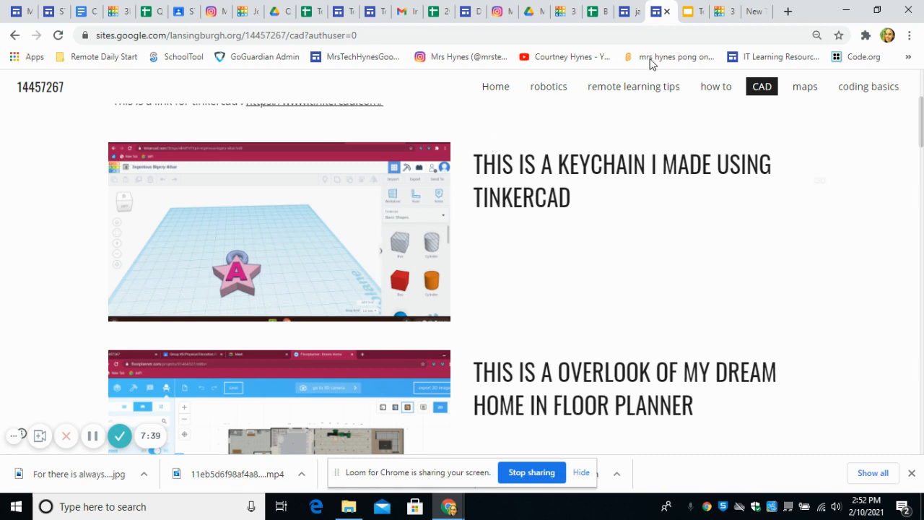
- Return to the Tinkercad dashboard from the heart keychain design and look through the recent designs
left_click(719, 13)
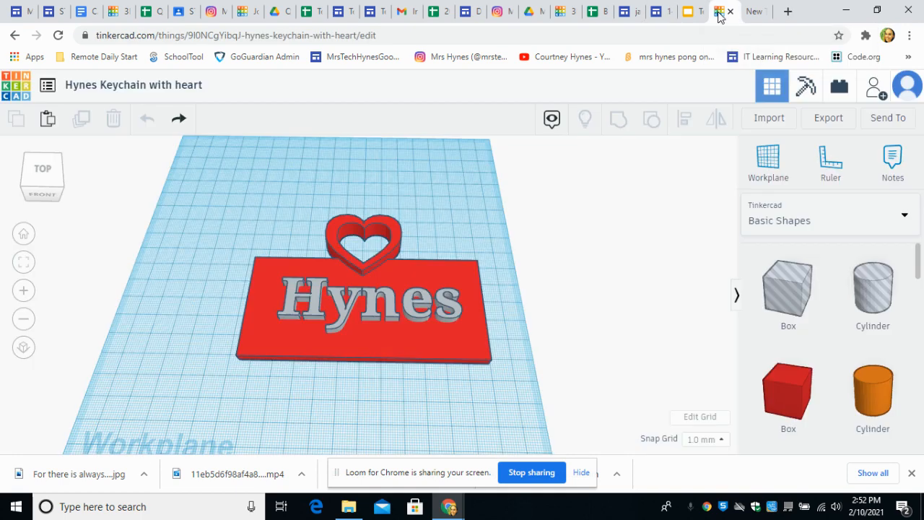
left_click(22, 89)
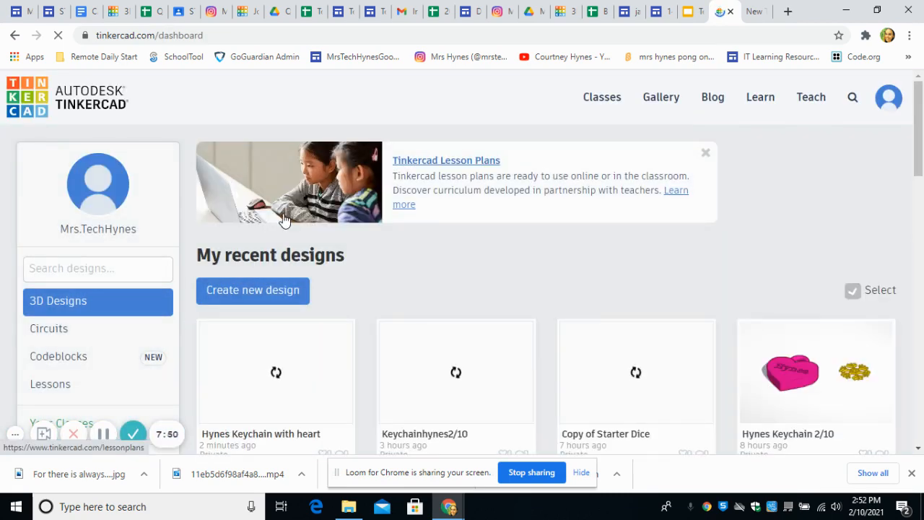
scroll(284, 220, "down", 3)
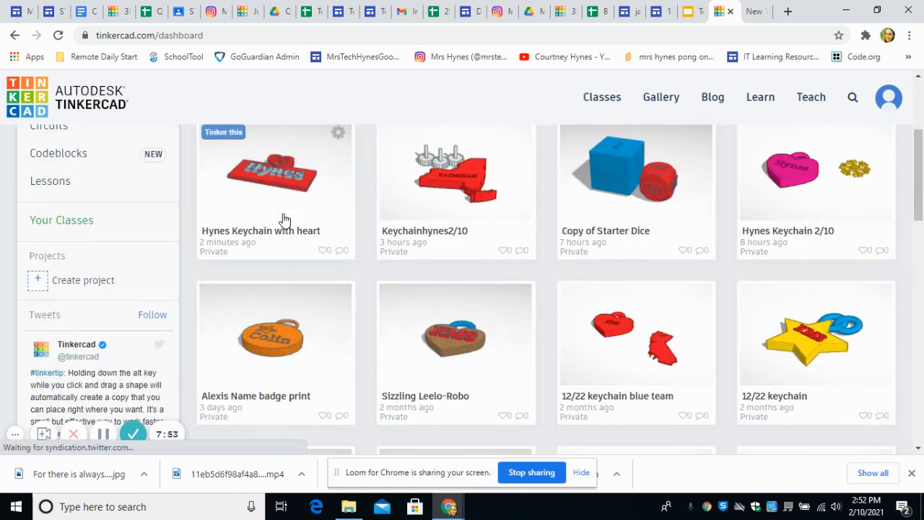
scroll(284, 220, "down", 3)
scroll(284, 220, "up", 3)
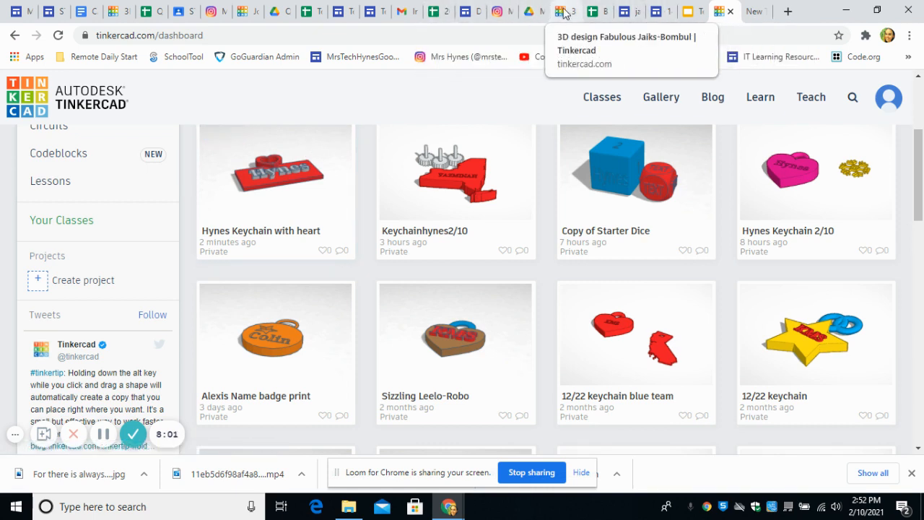
- Switch to the Q3 White Team Students spreadsheet and check the Group 3, 4 and 5 portfolio and TinkerCAD signup links
left_click(144, 10)
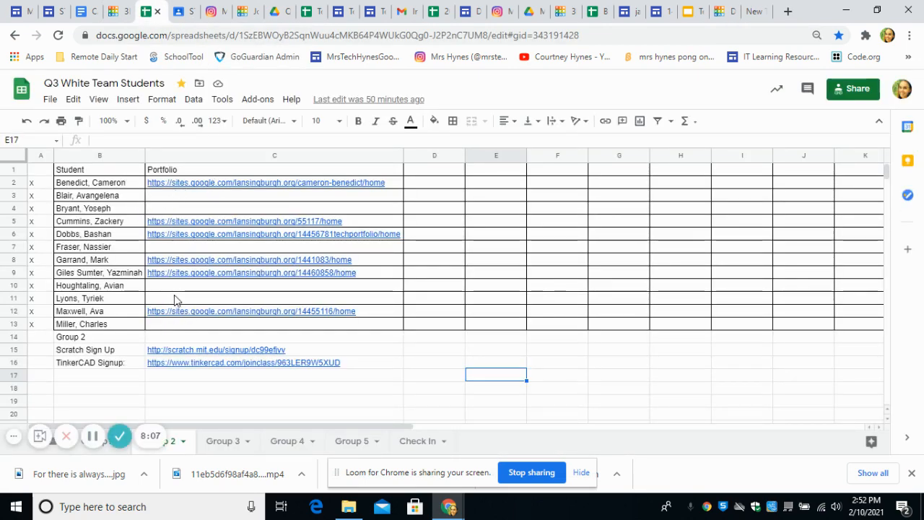
left_click(213, 441)
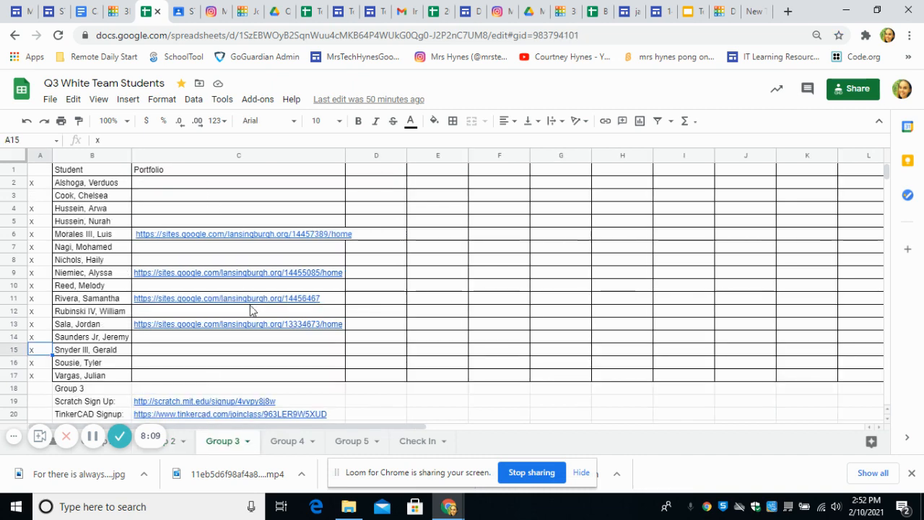
left_click(286, 443)
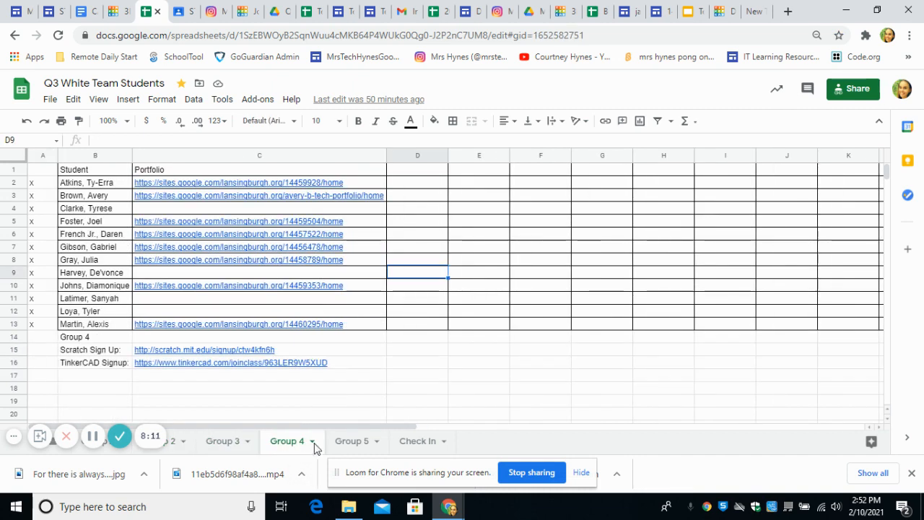
left_click(342, 441)
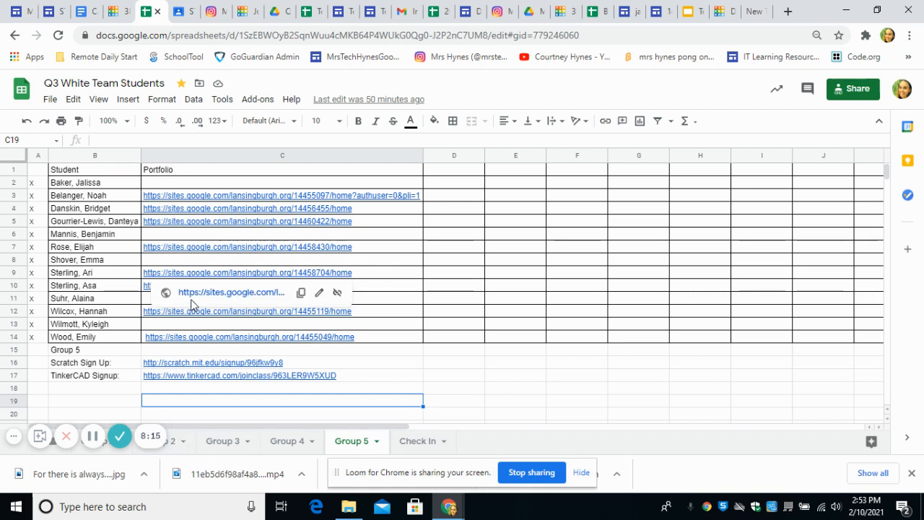
mouse_move(184, 200)
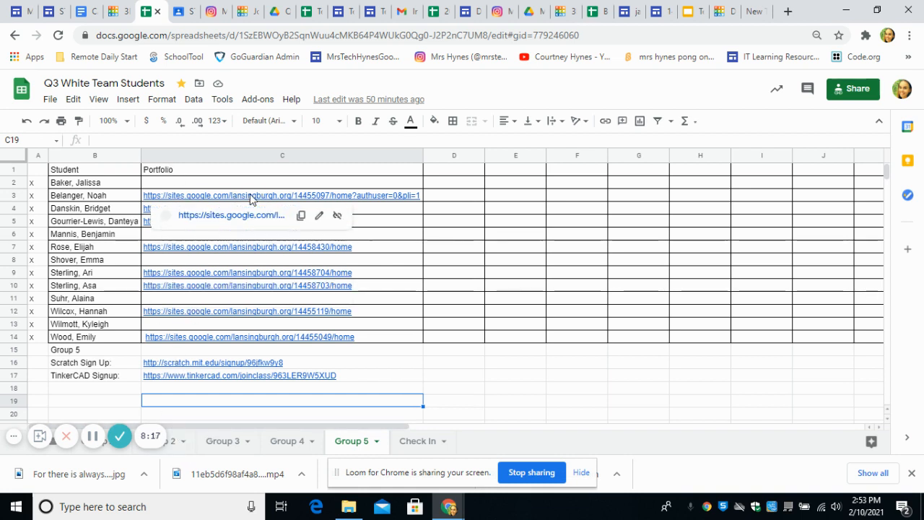
mouse_move(211, 383)
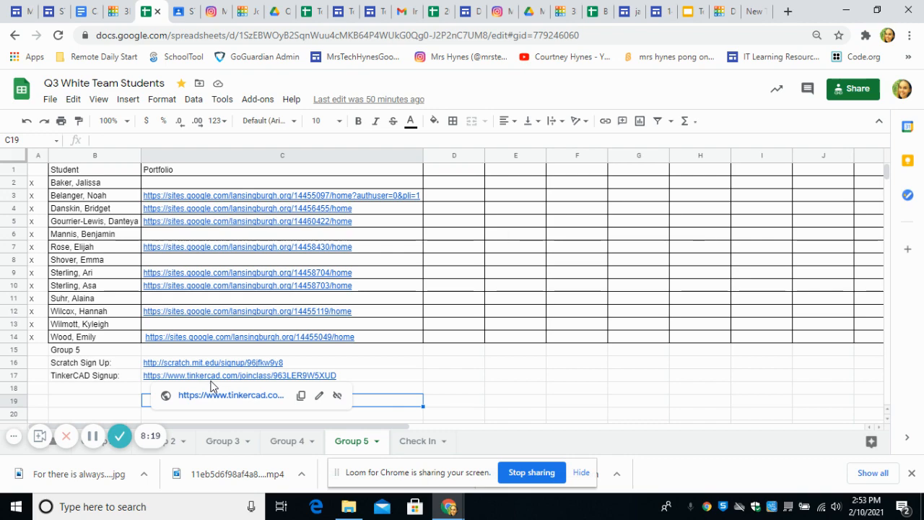